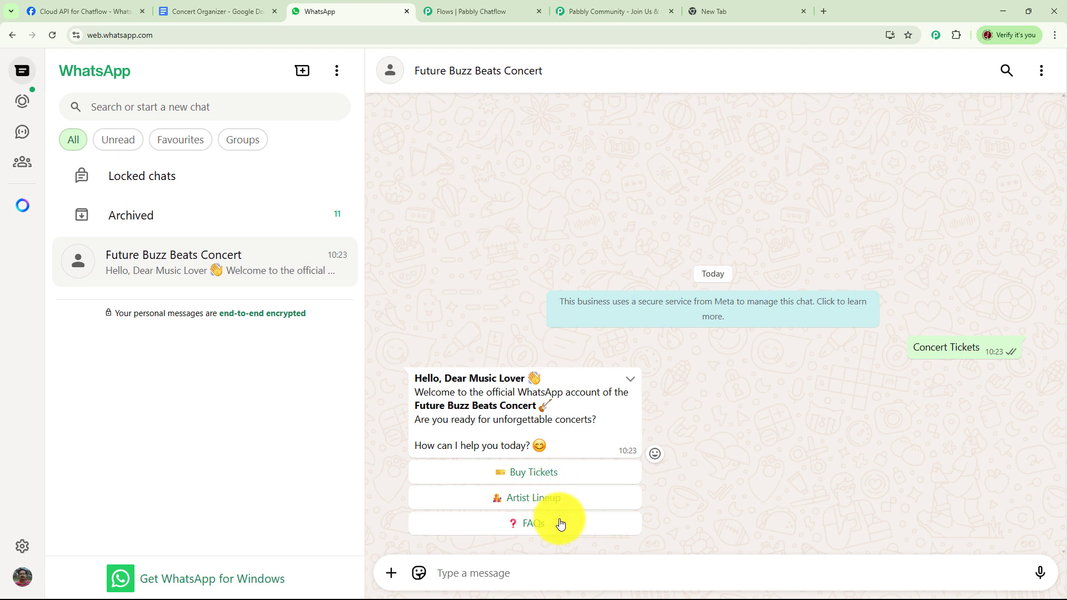
Step: Test the concert chatbot by buying tickets for Saturday Bash and requesting the artist lineup for This Weekend
click(550, 473)
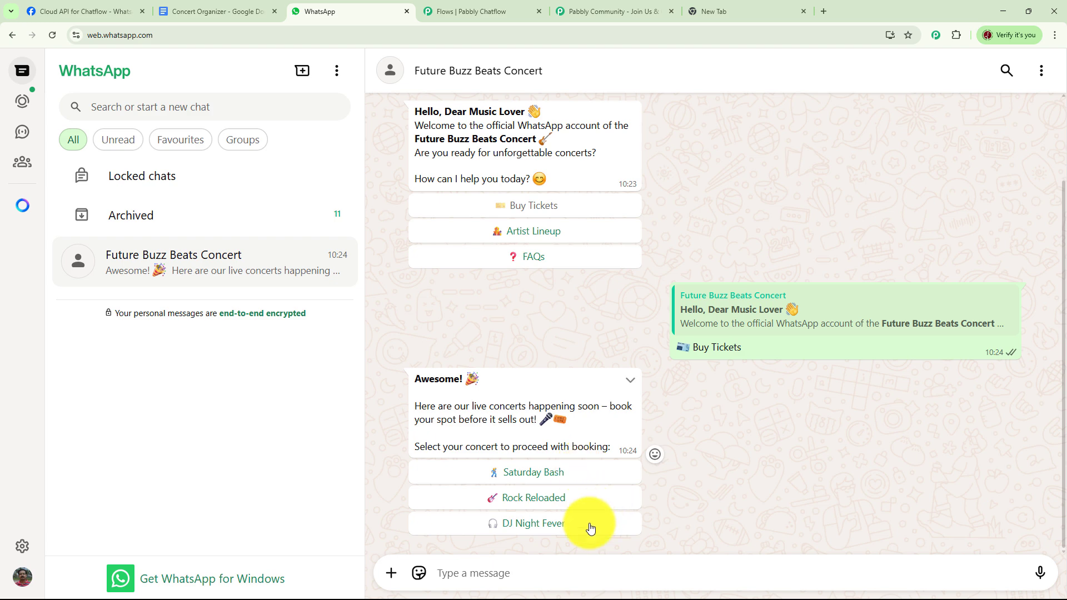
click(529, 478)
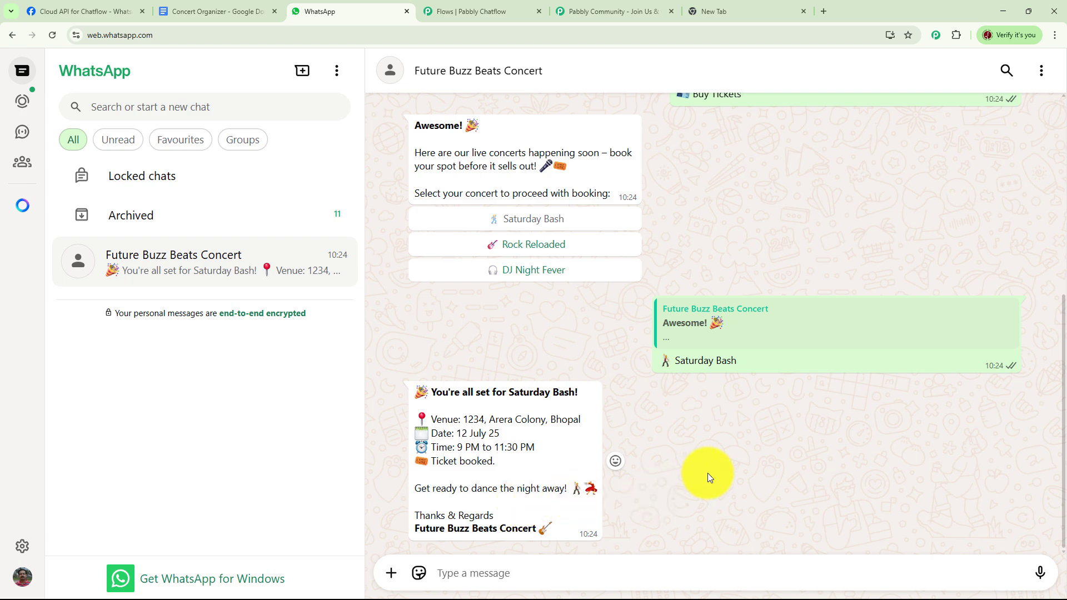
scroll(555, 389, up, 5)
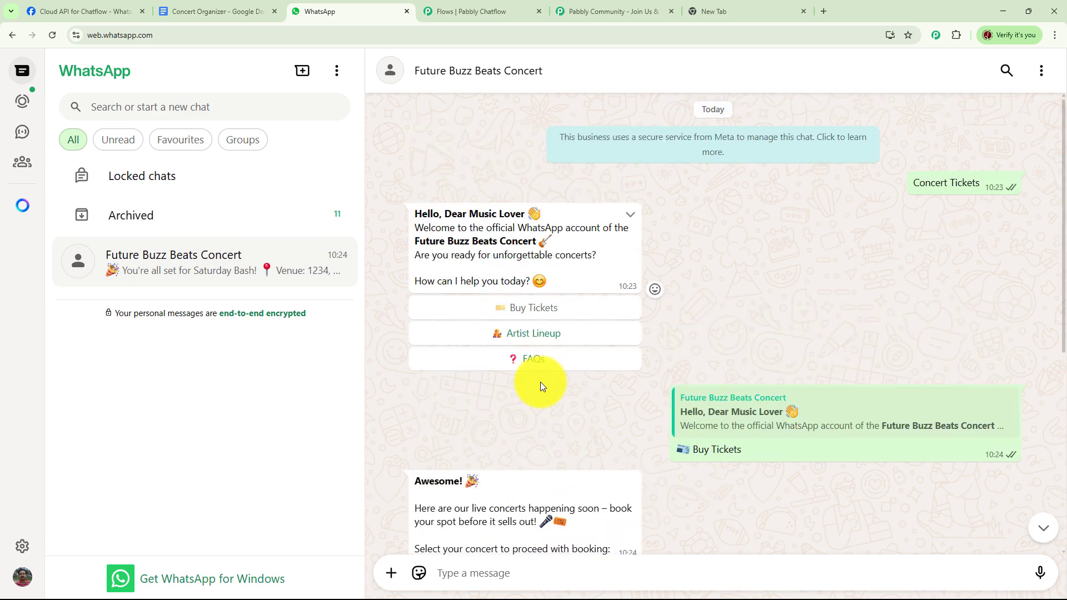
click(550, 335)
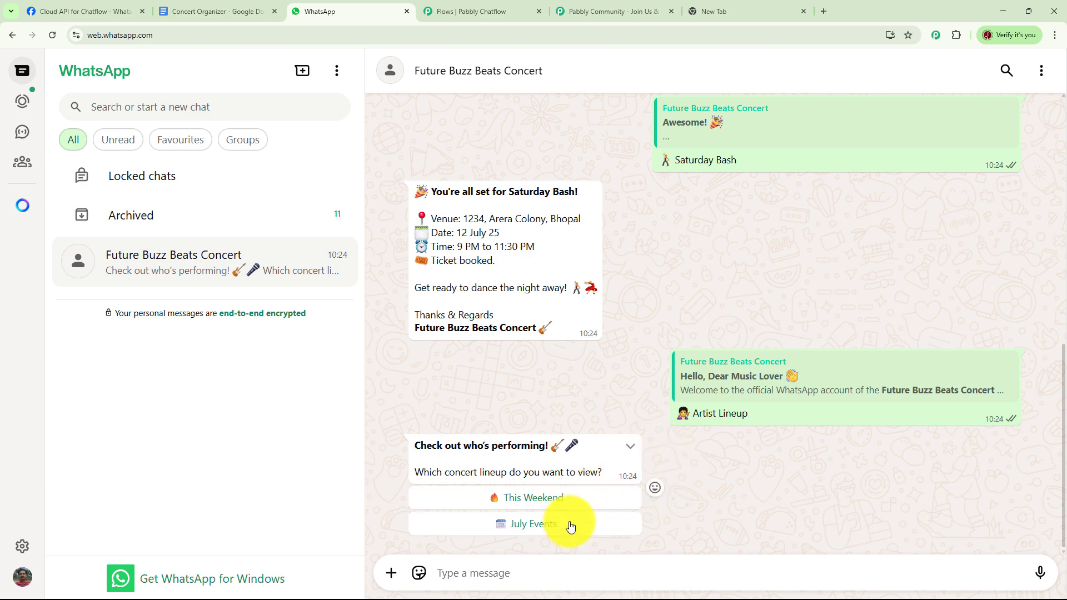
click(547, 503)
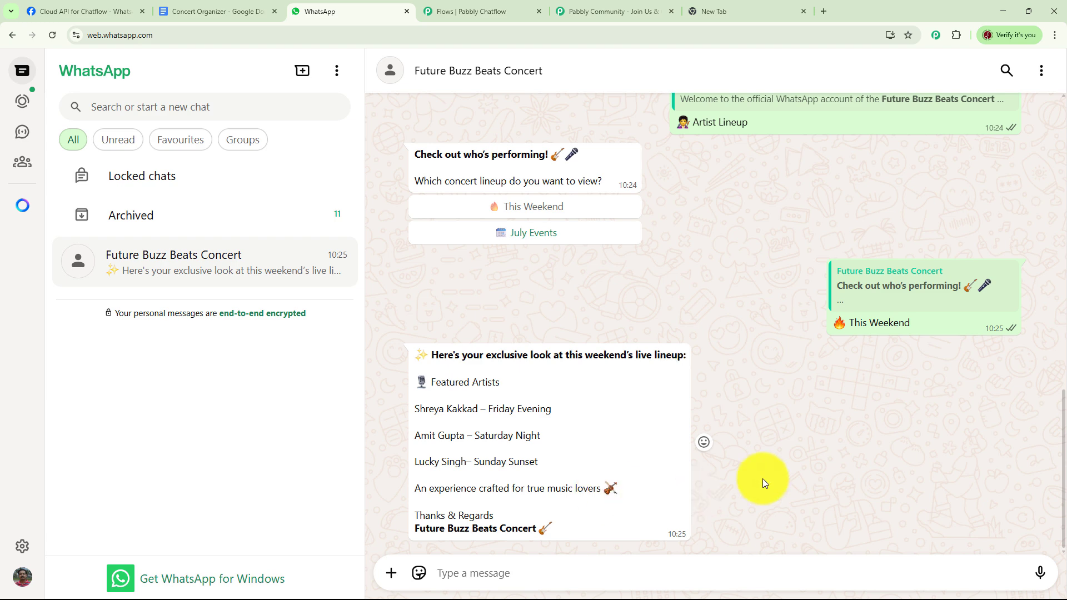
Step: Request the FAQs from the chatbot's welcome message, expand the full answer and review the whole conversation
scroll(771, 467, up, 10)
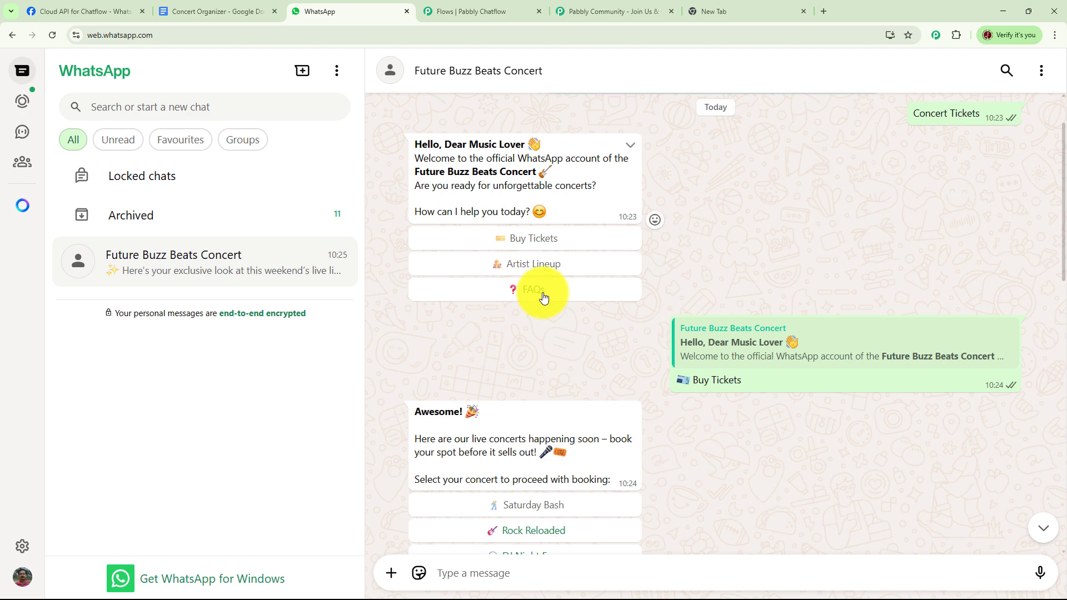
click(543, 297)
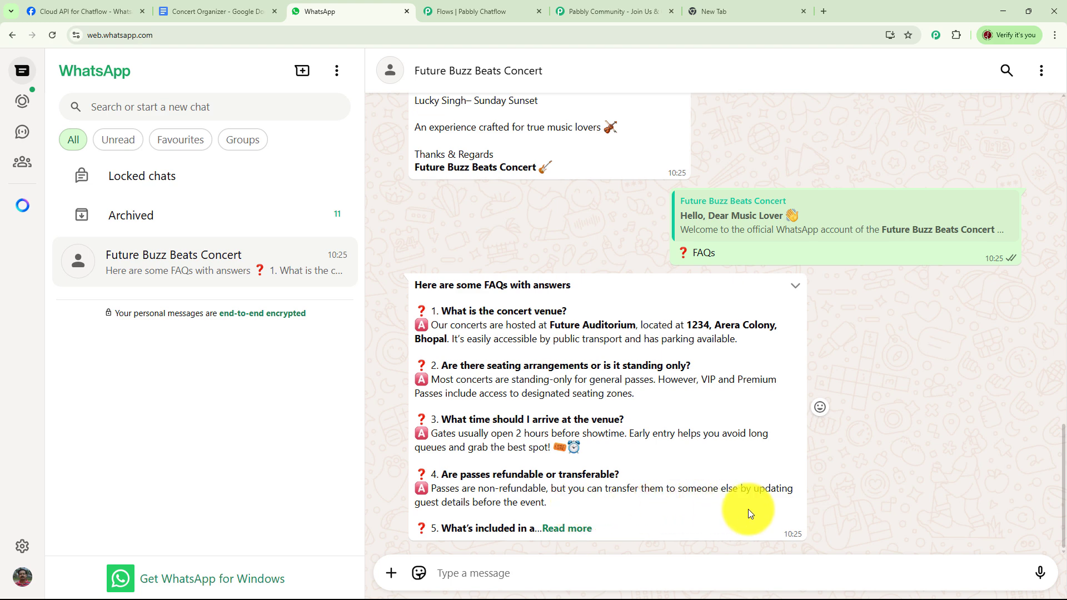
click(581, 528)
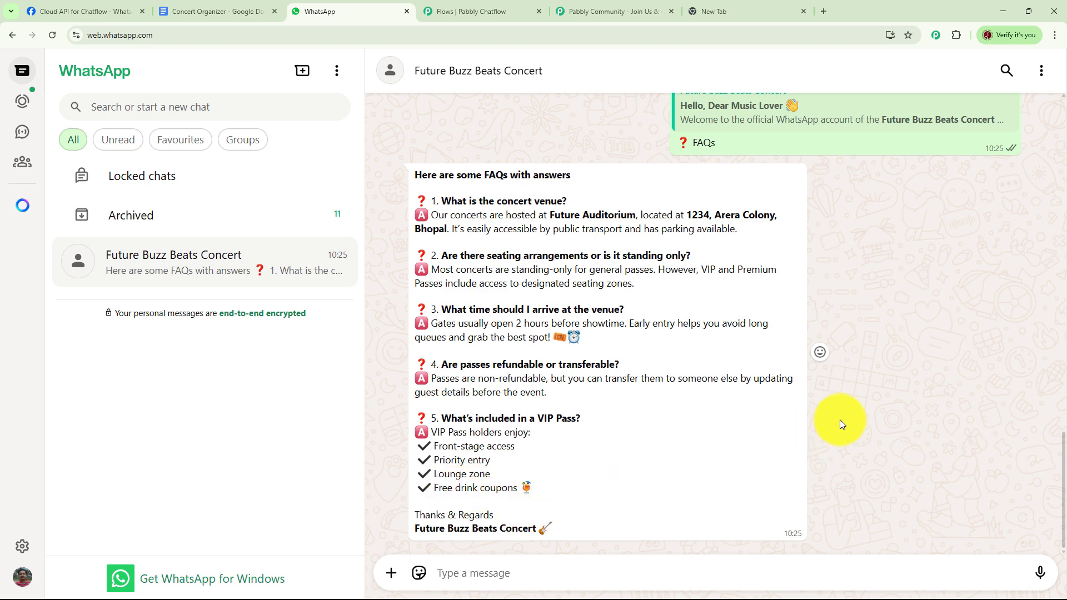
scroll(856, 407, up, 9)
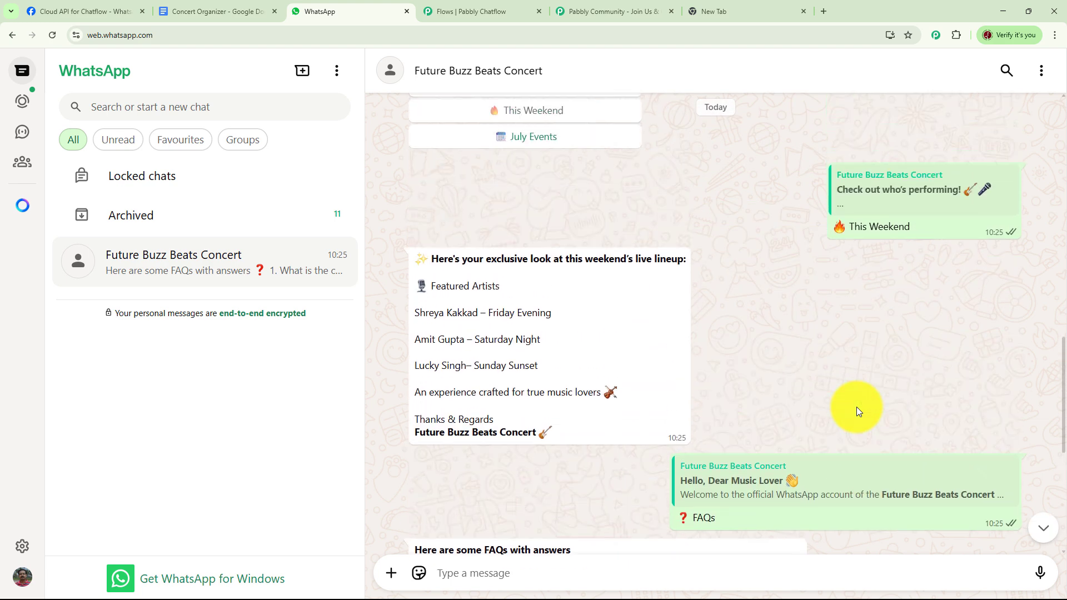
scroll(915, 401, up, 10)
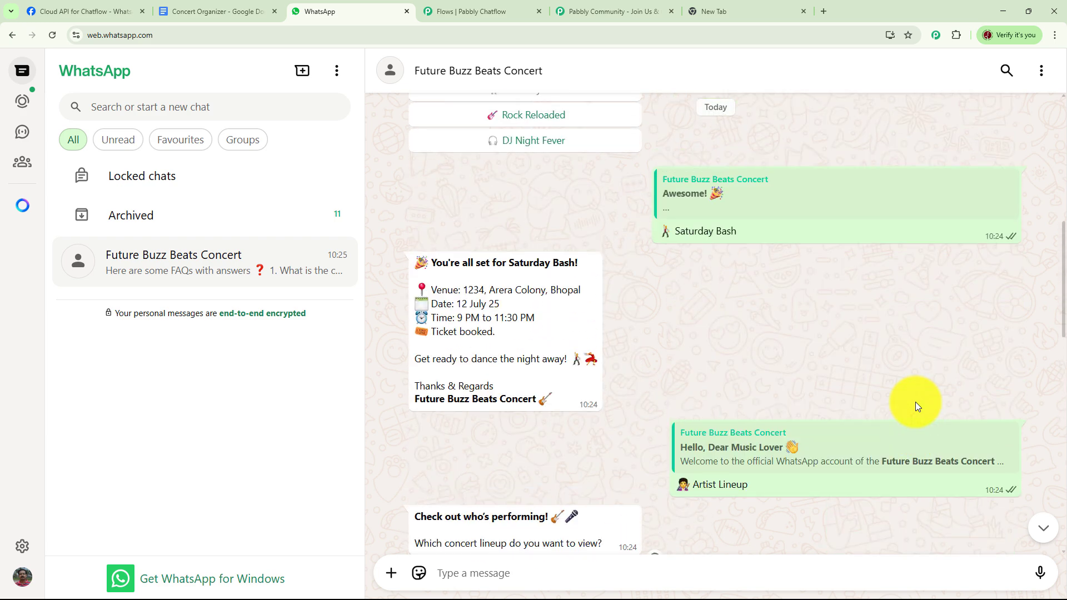
scroll(915, 402, up, 5)
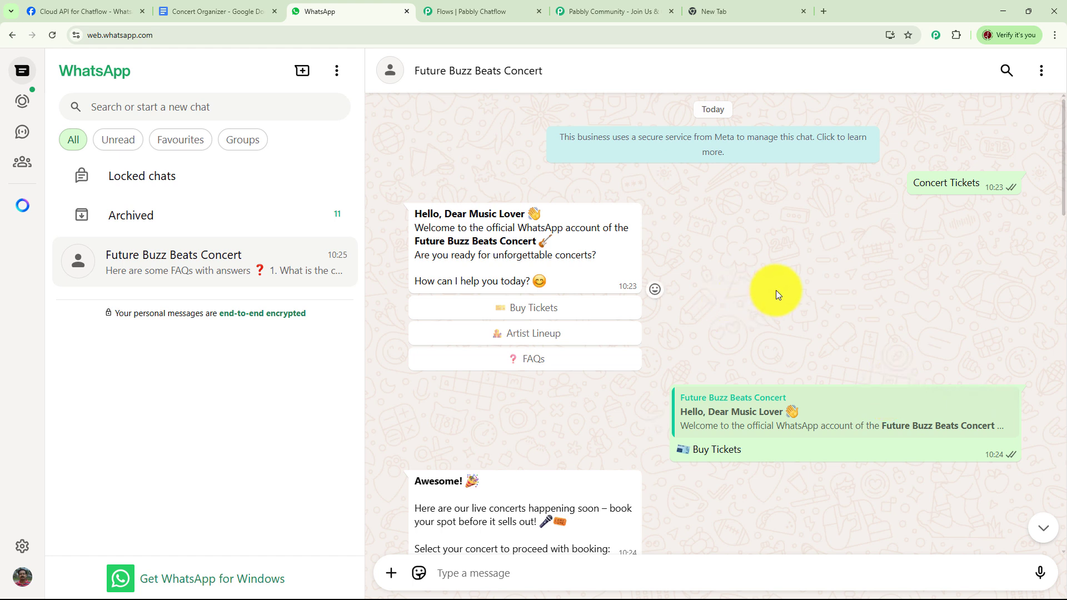
Step: Open pabbly.com/chatflow in the empty browser tab
click(723, 12)
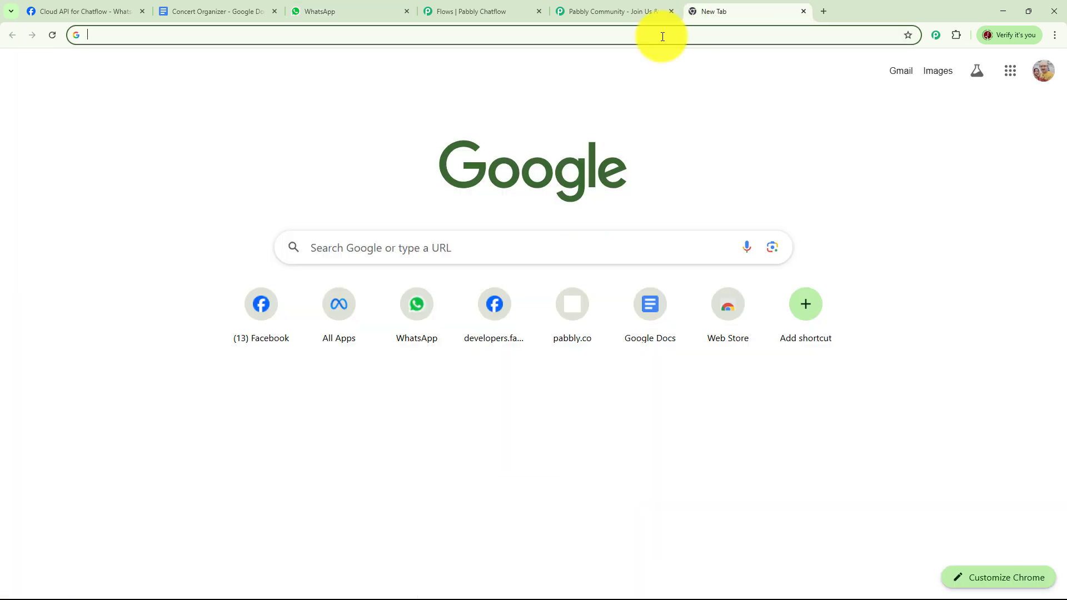
click(228, 30)
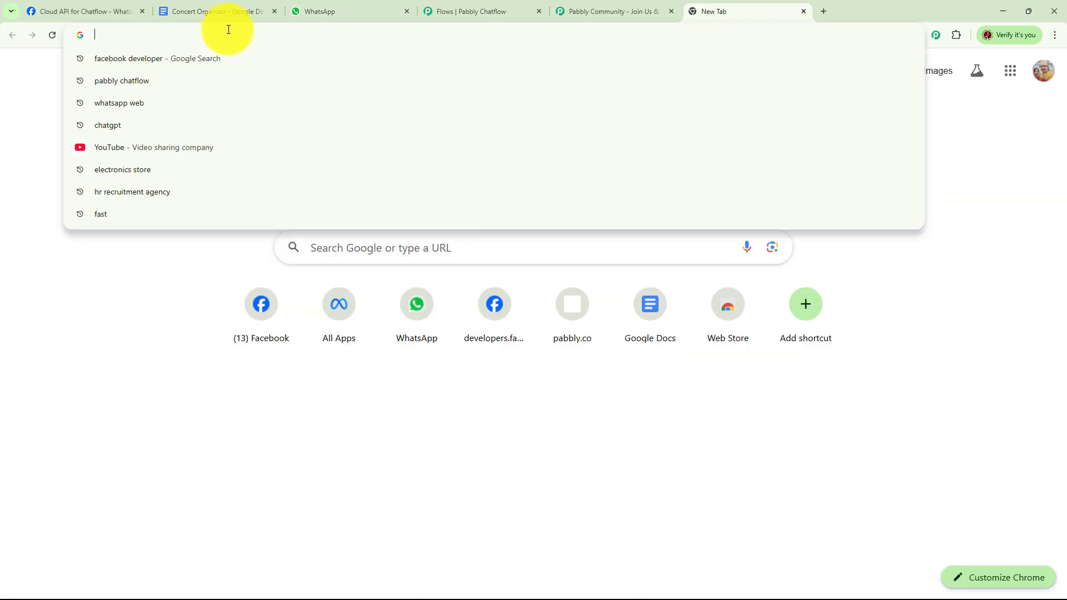
text(pab)
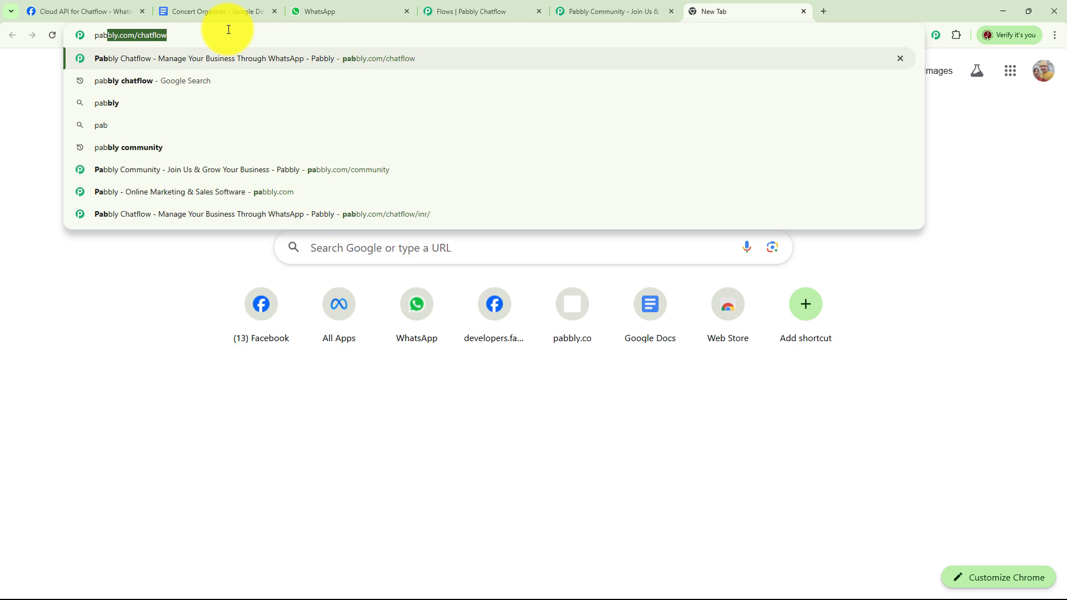
text(bly.co)
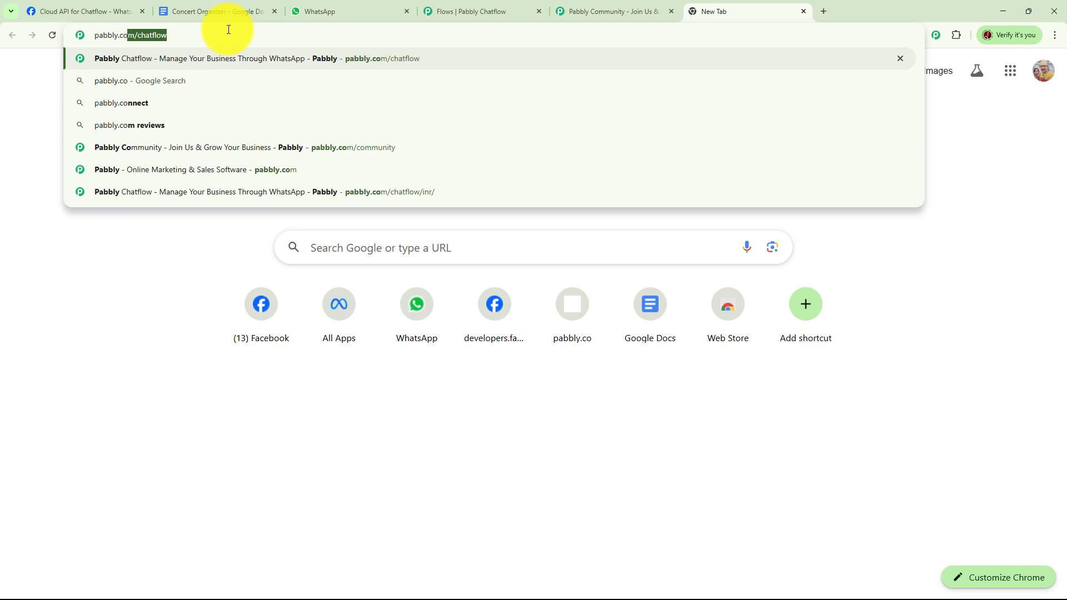
text(m/chat)
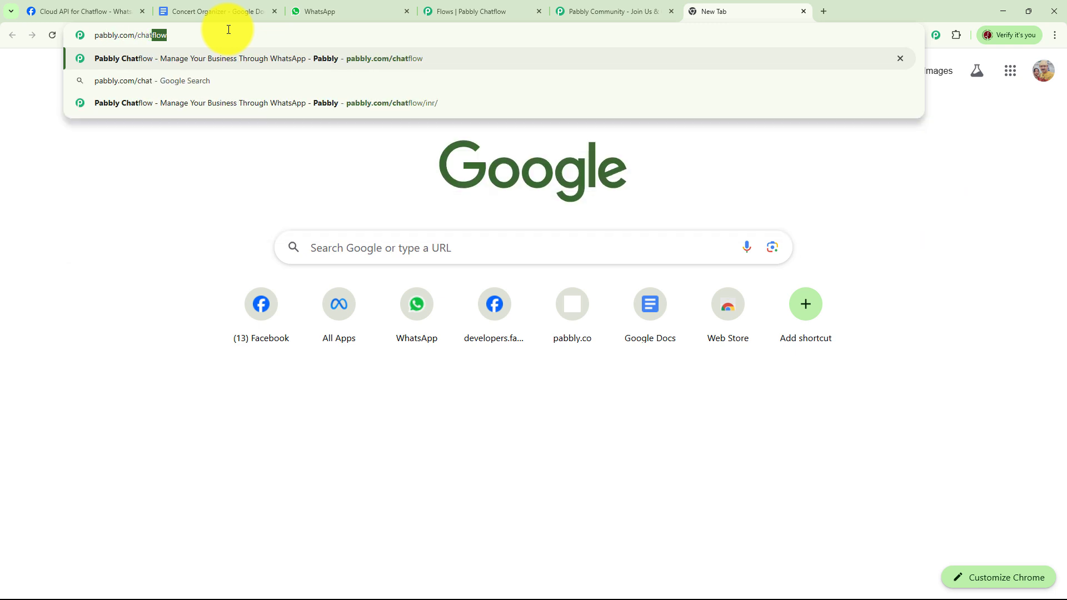
text(flow)
key(Return)
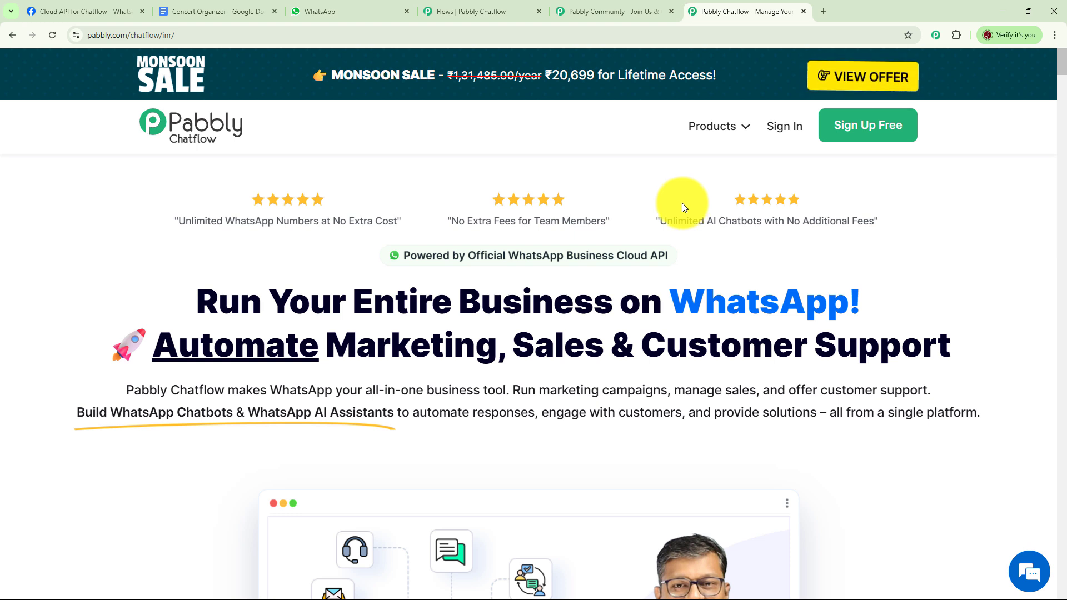
Step: Look through the Pabbly Community page for its benefits and the option to join
click(625, 14)
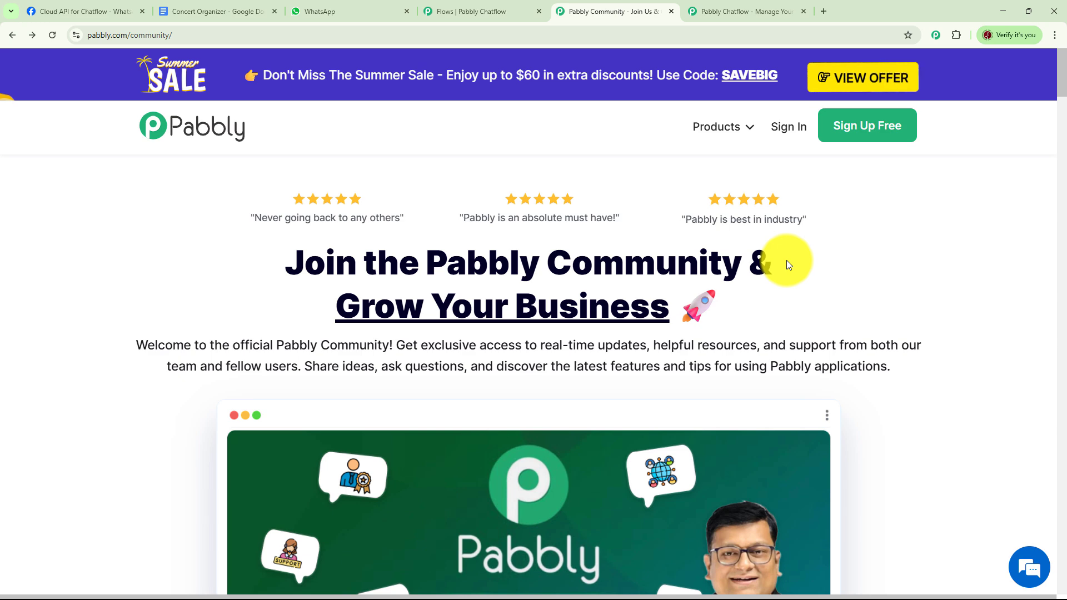
scroll(785, 292, down, 6)
scroll(784, 293, down, 5)
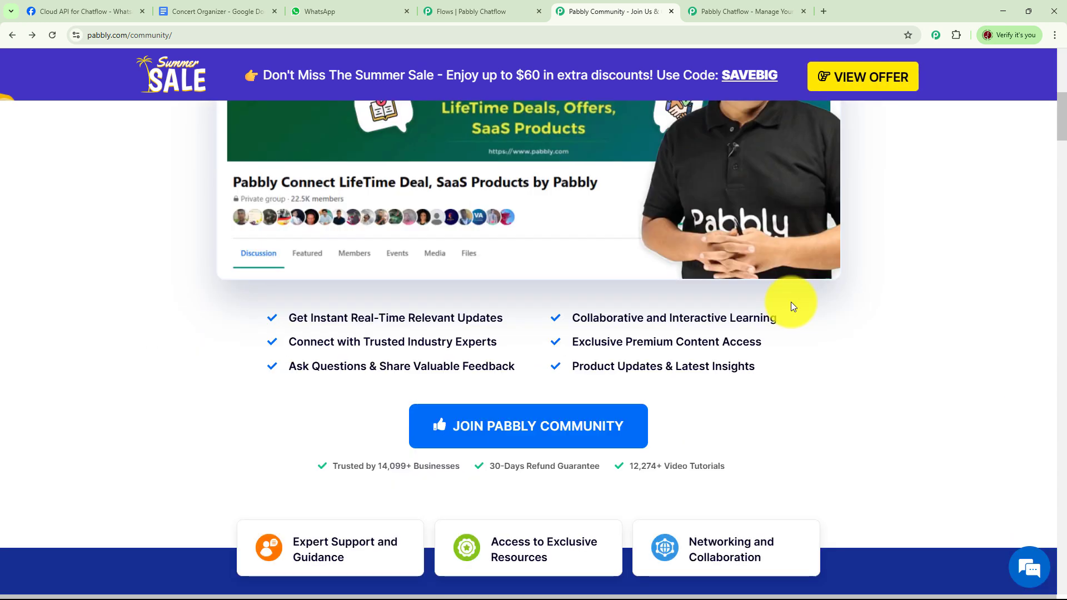
scroll(795, 305, down, 6)
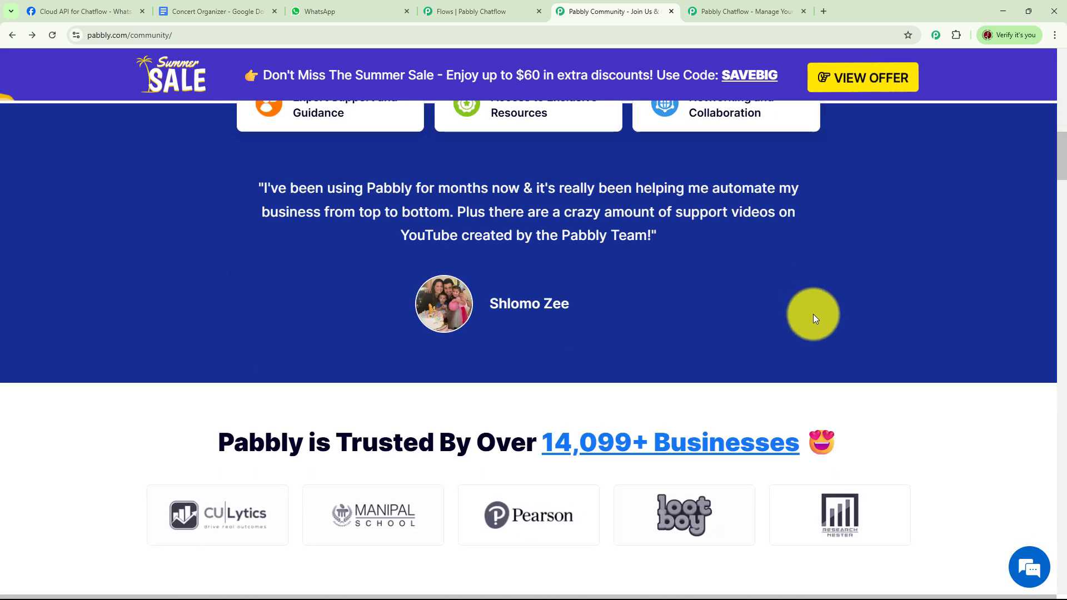
scroll(813, 314, down, 3)
scroll(815, 314, up, 8)
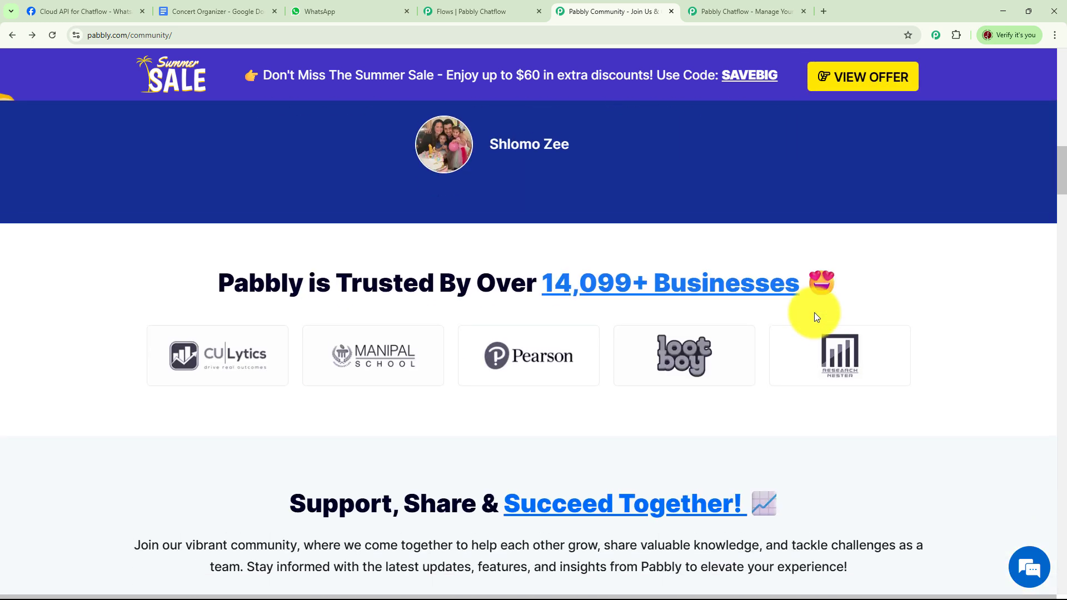
scroll(817, 314, up, 9)
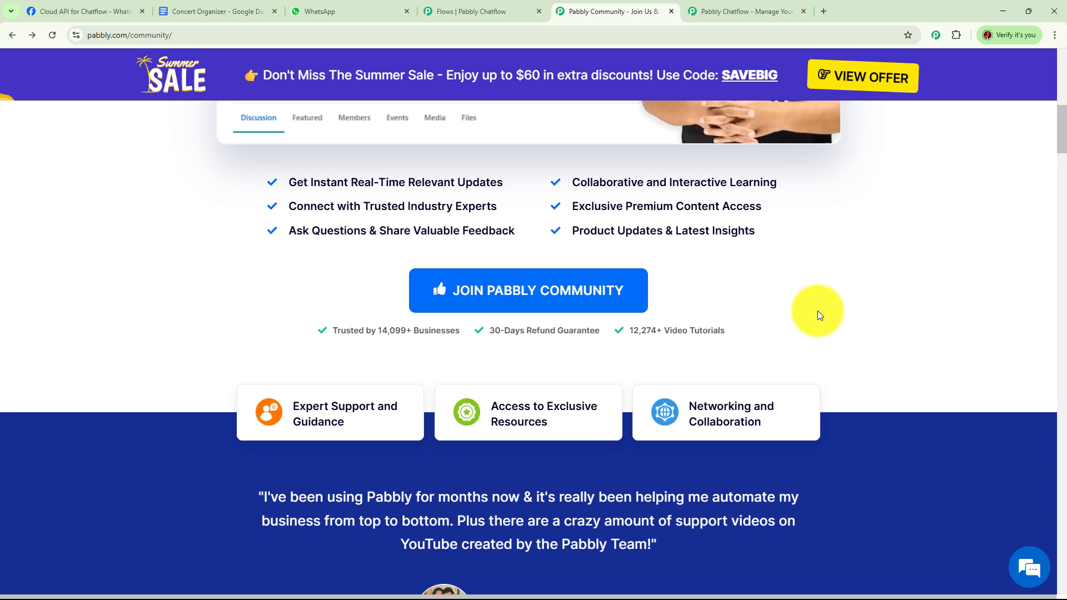
scroll(838, 323, up, 3)
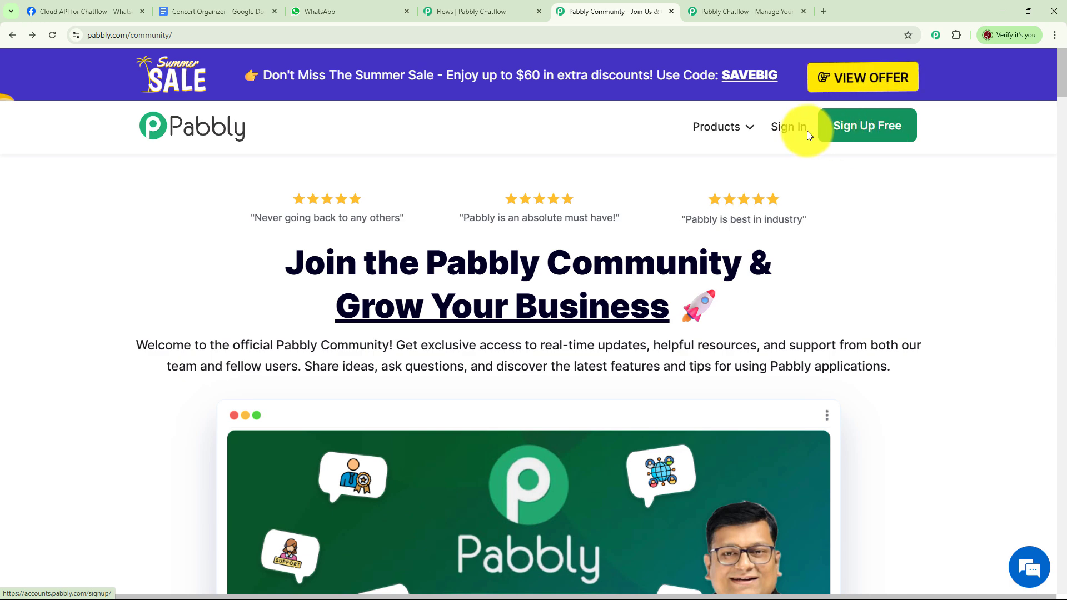
Step: Sign in to Pabbly and access the Pabbly Chatflow application
click(792, 129)
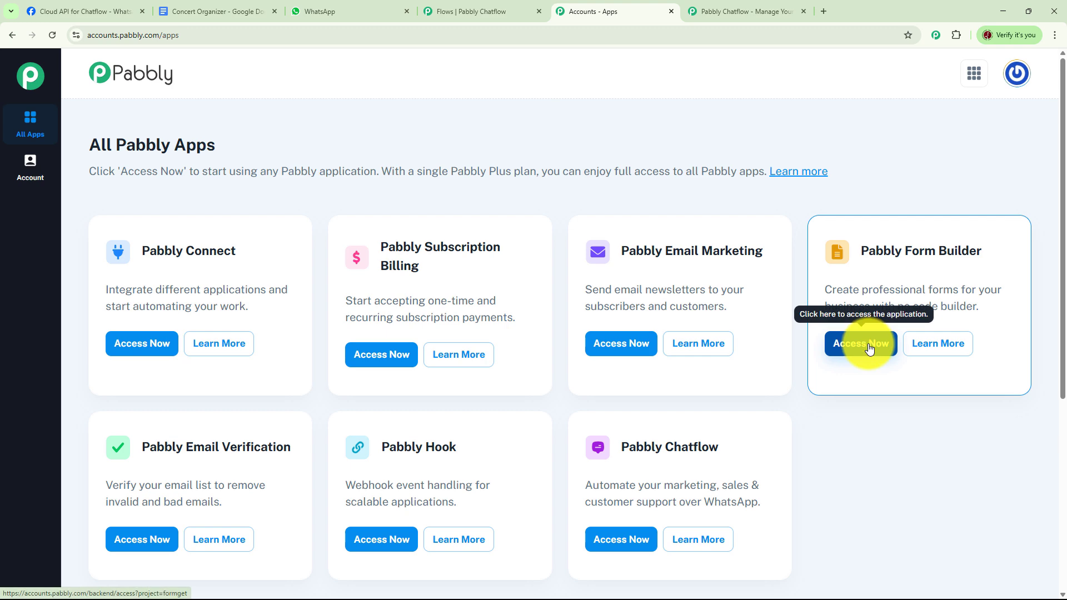
scroll(811, 398, down, 1)
click(625, 484)
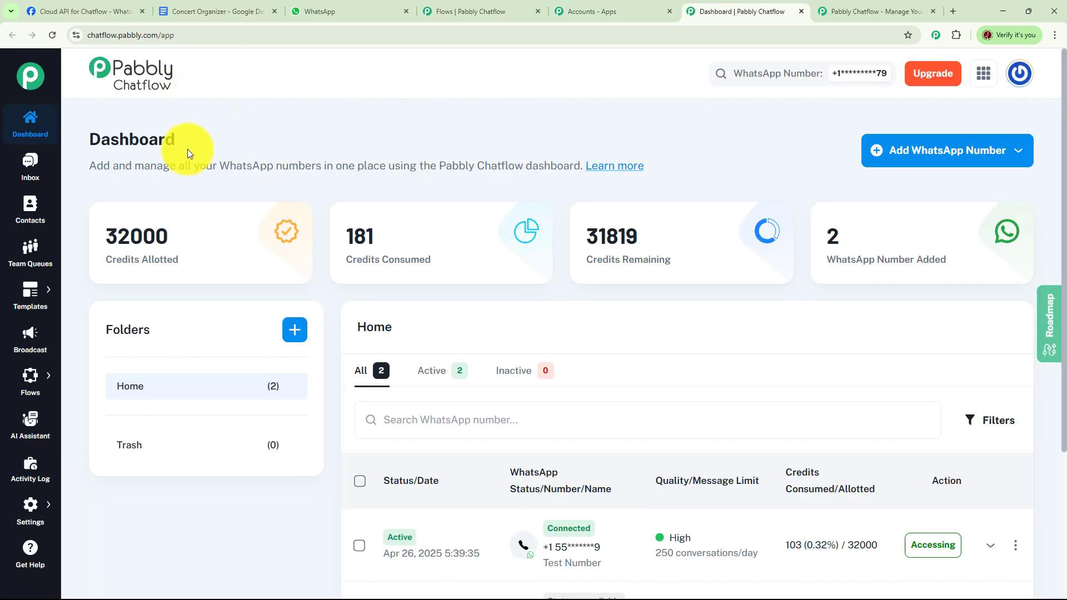
Step: Check the available methods for adding a WhatsApp number and review the numbers listed on the dashboard
click(978, 160)
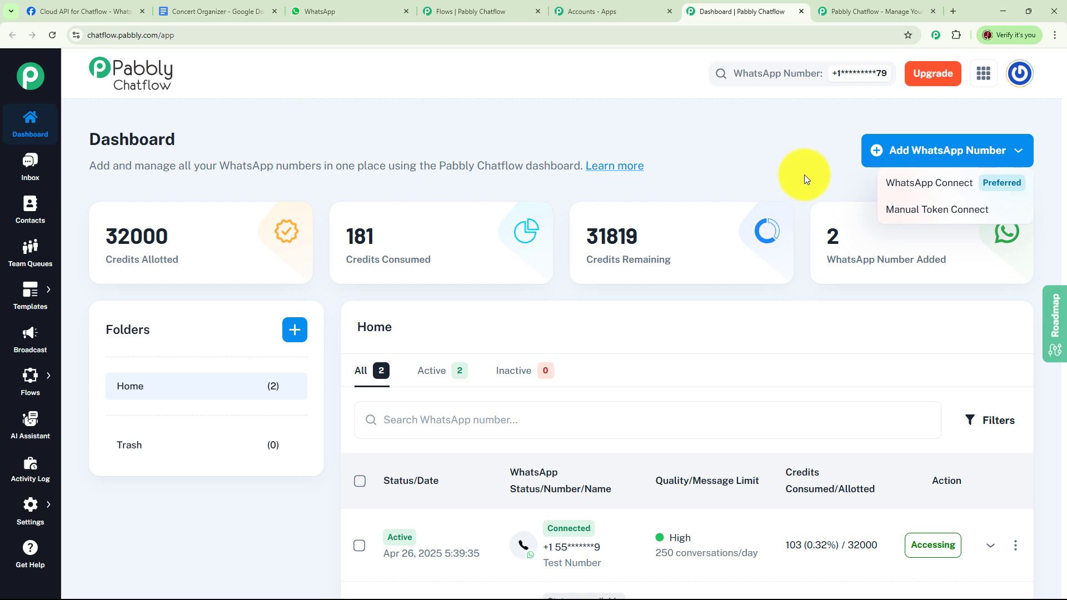
click(818, 184)
scroll(851, 259, down, 4)
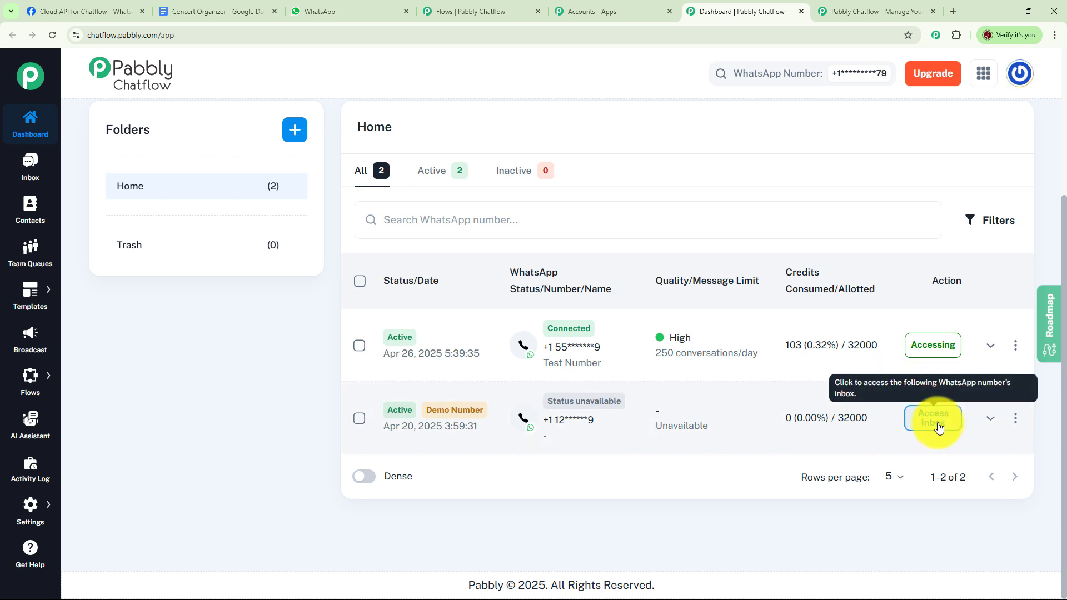
scroll(544, 358, up, 4)
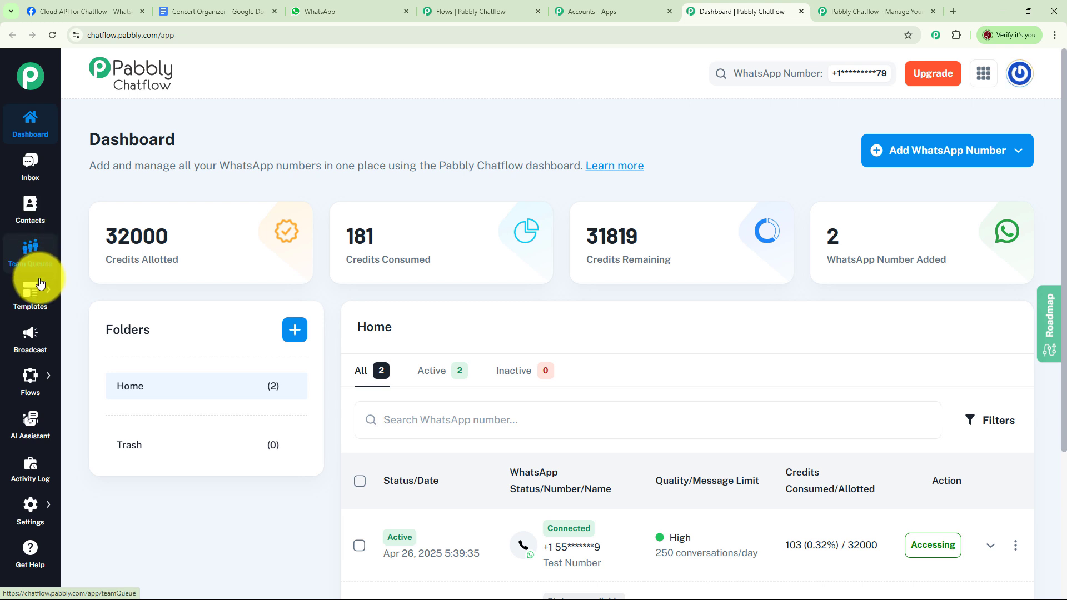
Step: Open the Flow Builder page and check the summaries of total, active and inactive flows
mouse_move(32, 303)
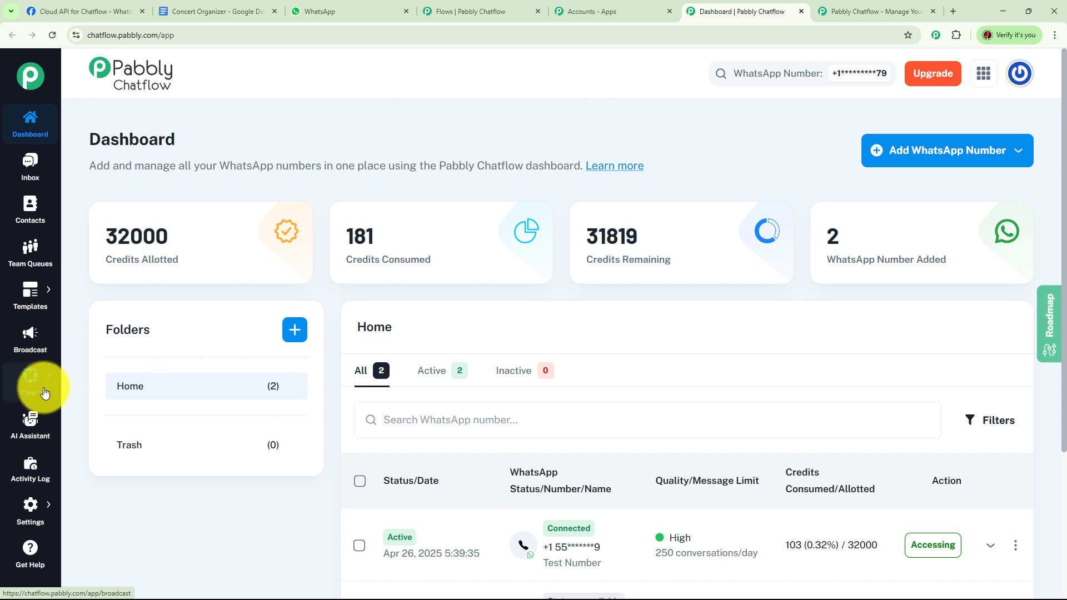
mouse_move(44, 394)
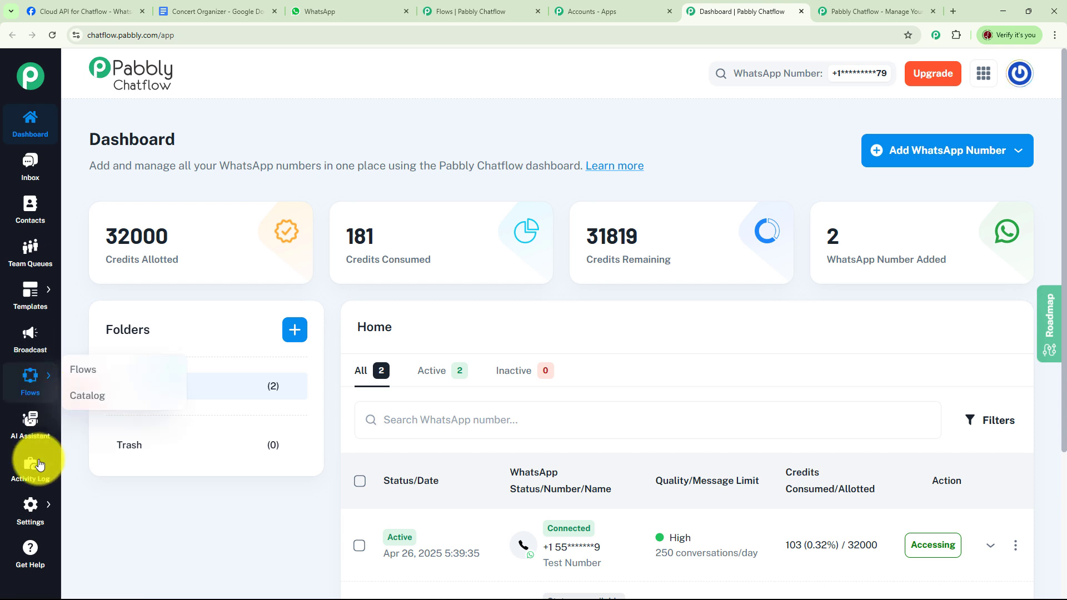
mouse_move(42, 509)
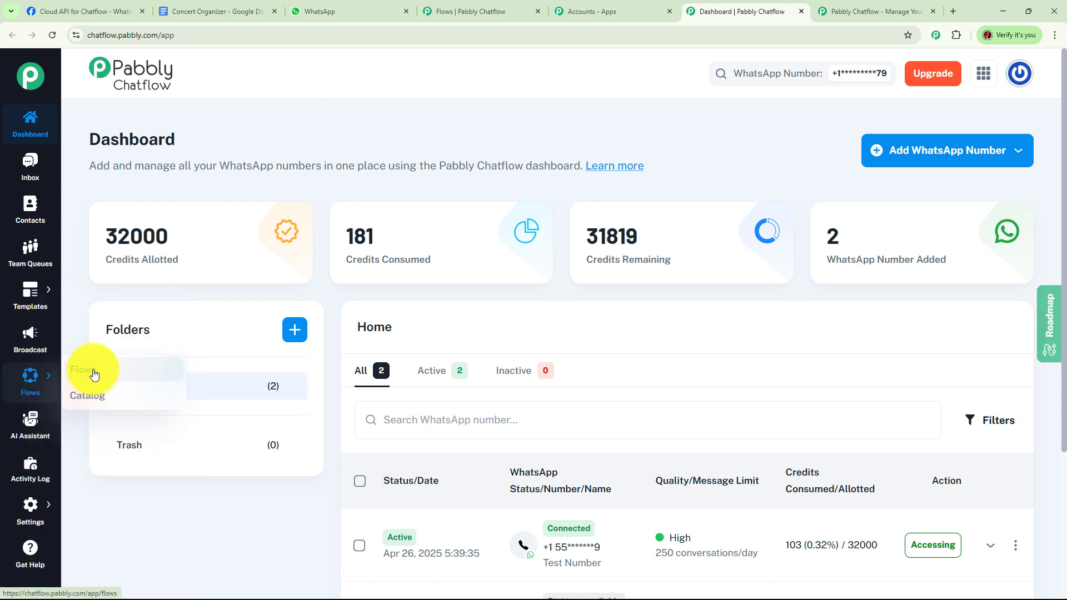
click(86, 387)
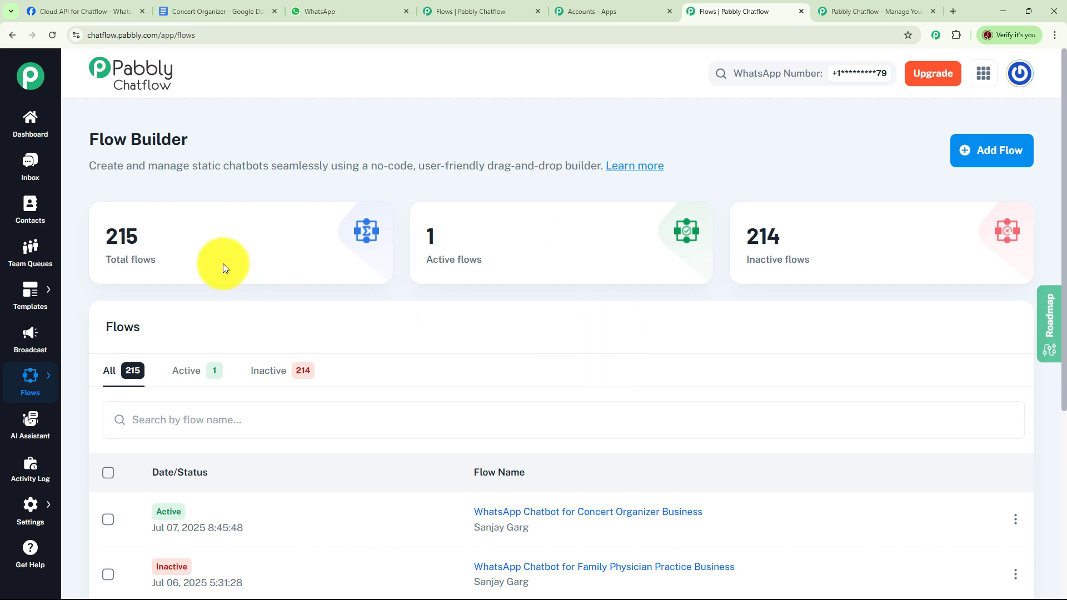
mouse_move(172, 241)
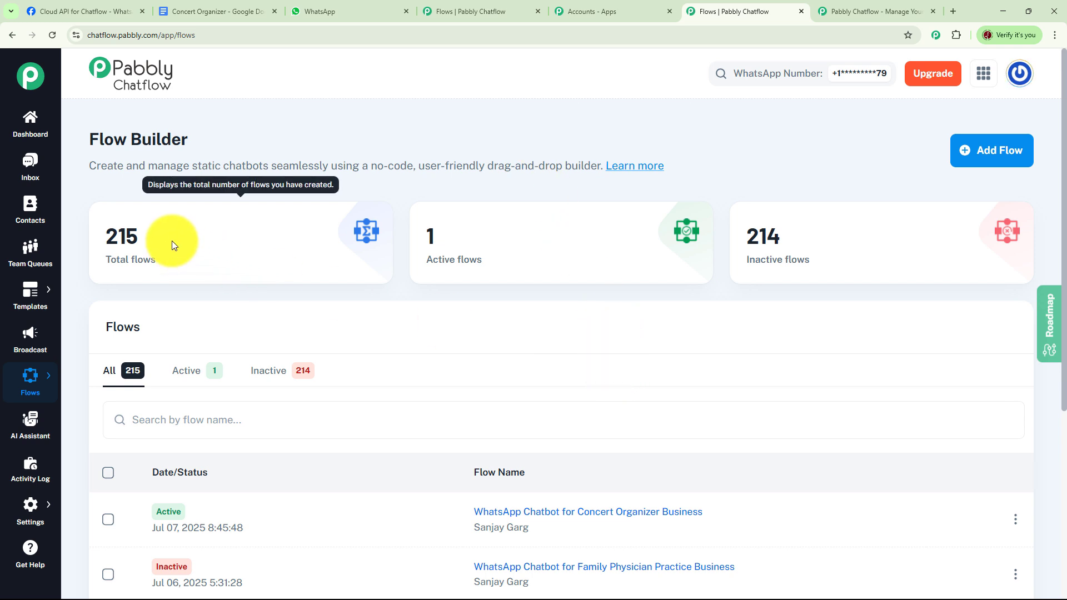
mouse_move(852, 242)
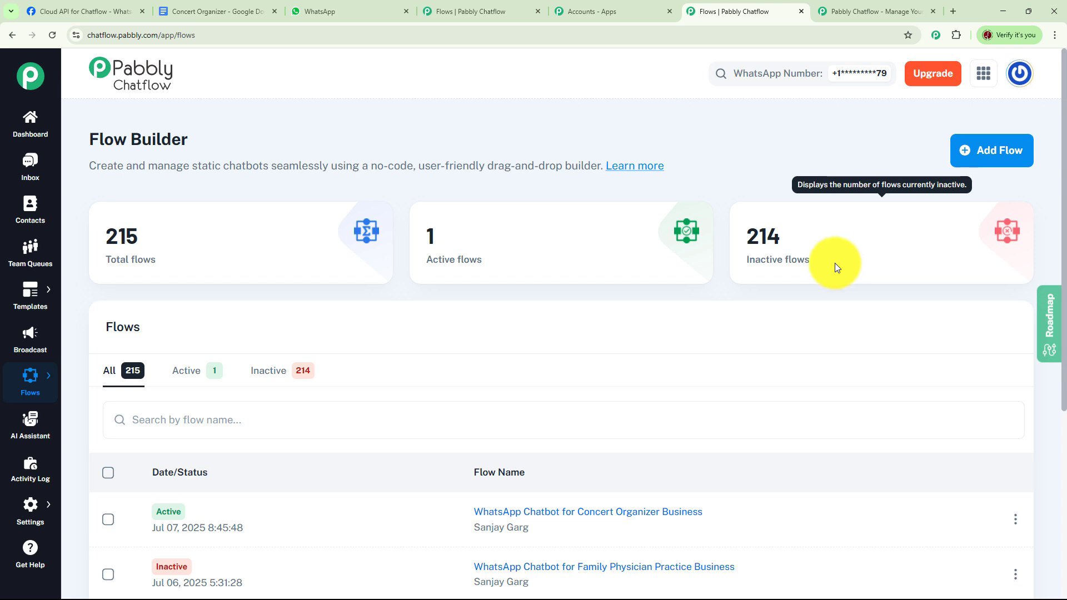
mouse_move(533, 260)
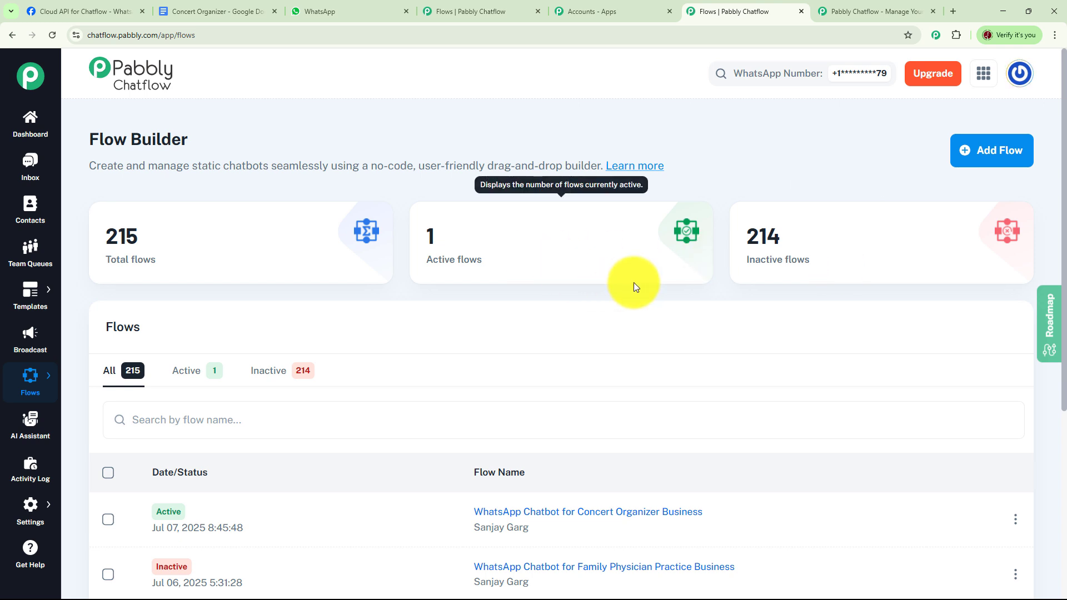
Step: Open the "WhatsApp Chatbot for Concert Organizer Business" flow and deactivate it
scroll(690, 345, down, 2)
scroll(691, 347, down, 1)
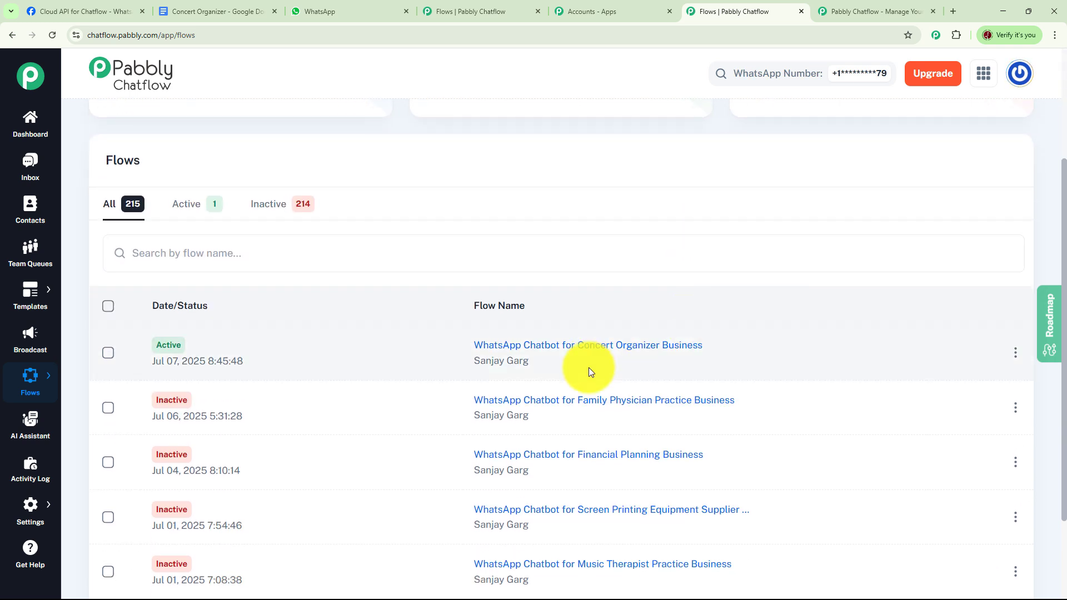
click(560, 345)
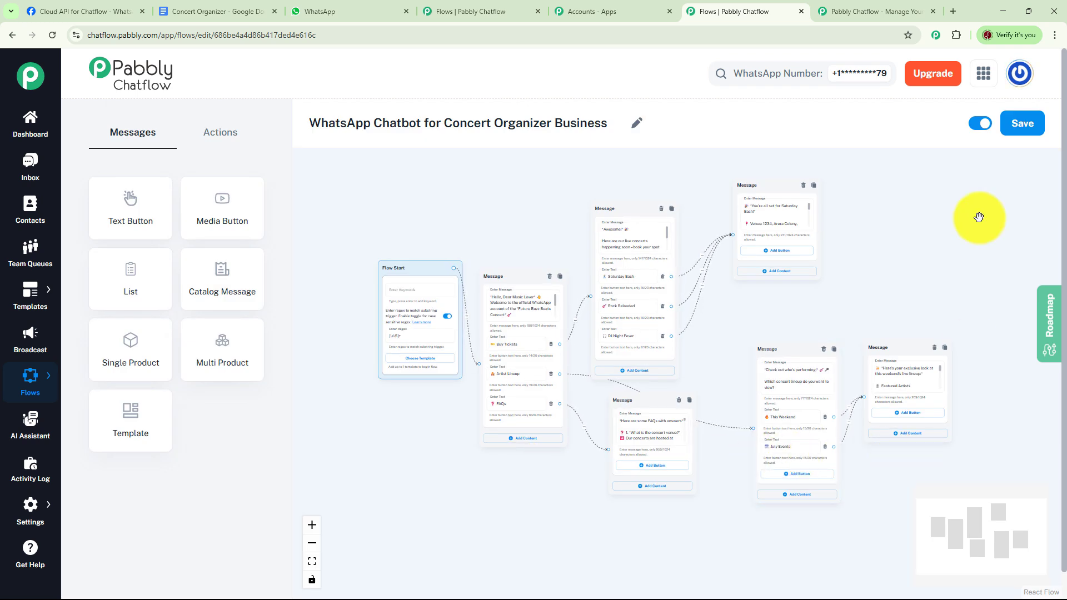
click(980, 122)
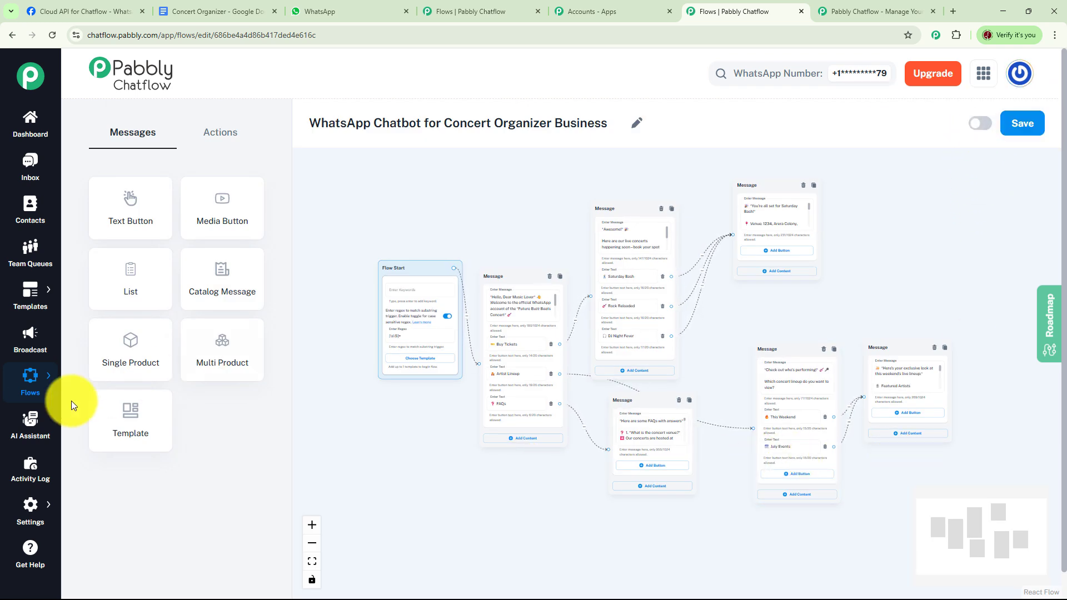
Step: Create a new flow named "WhatsApp Chatbot for Concert Organizer" and give its start trigger the case-sensitive regex [\s\S]+
click(78, 376)
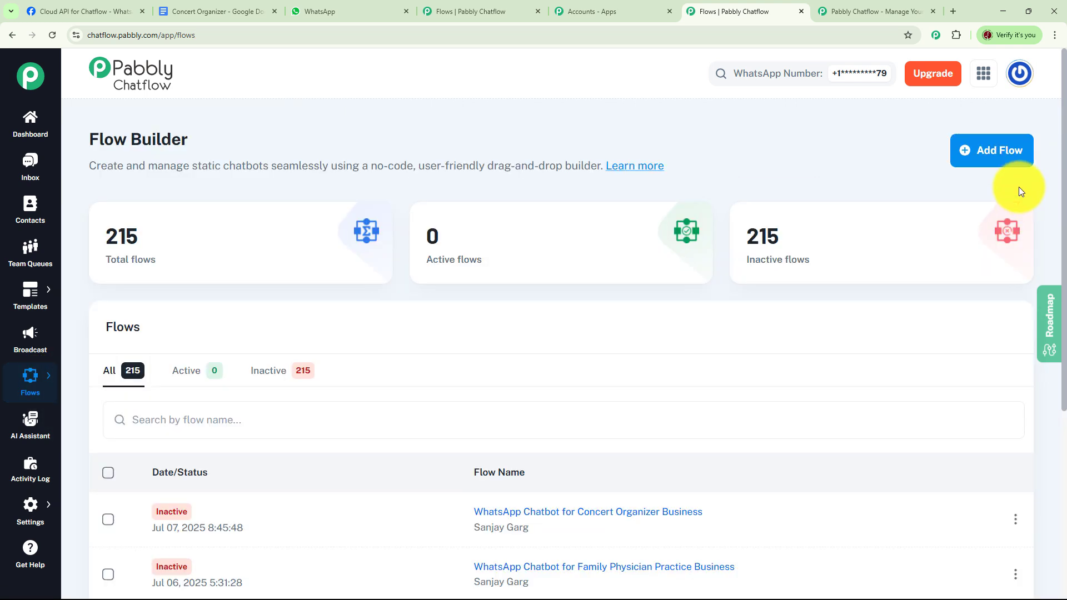
click(1004, 157)
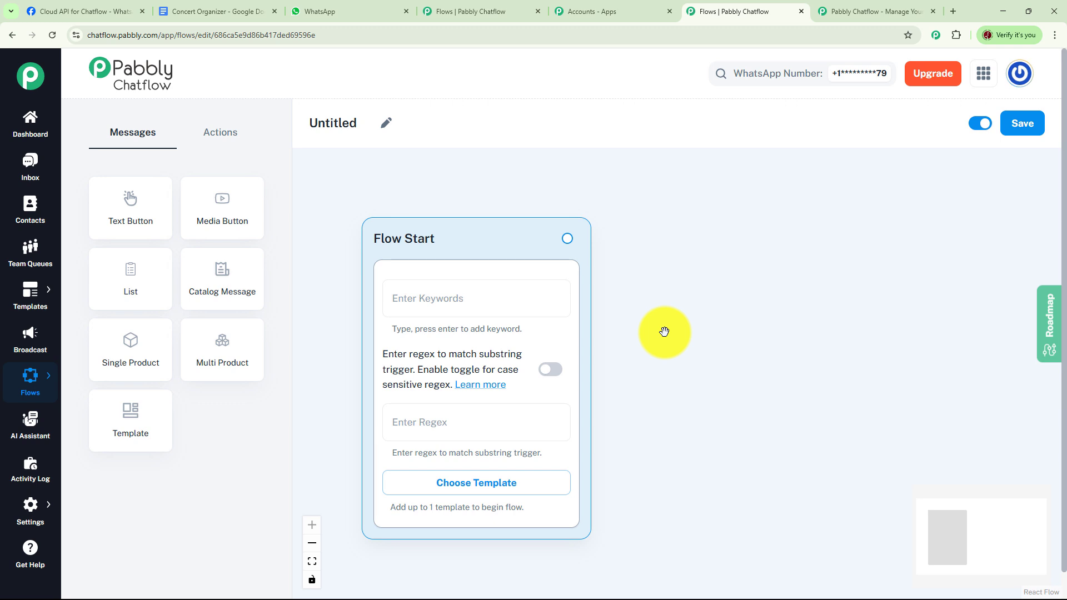
click(389, 126)
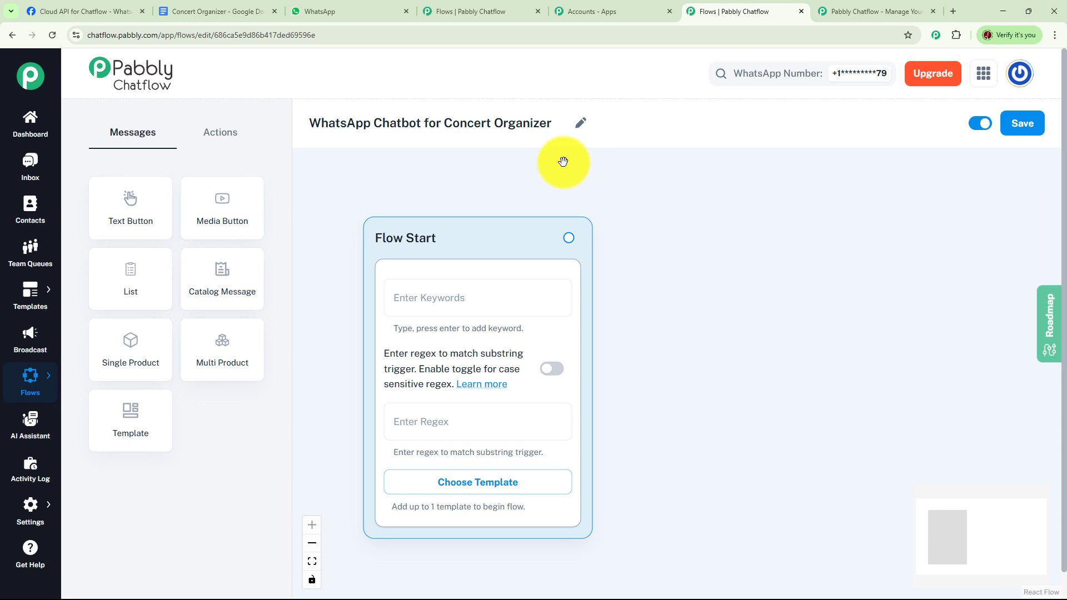
drag(488, 233, 446, 192)
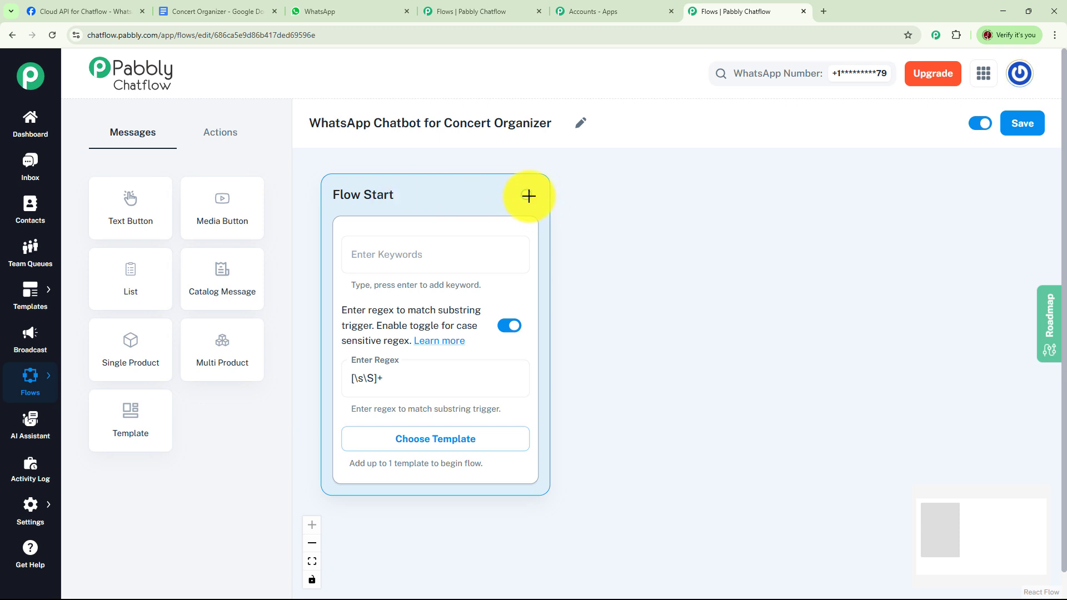
Step: Link Flow Start to a new Text + Button message with the Future Buzz Beats Concert welcome text and buttons Buy Tickets, Artist Lineup and FAQs
drag(529, 196, 723, 186)
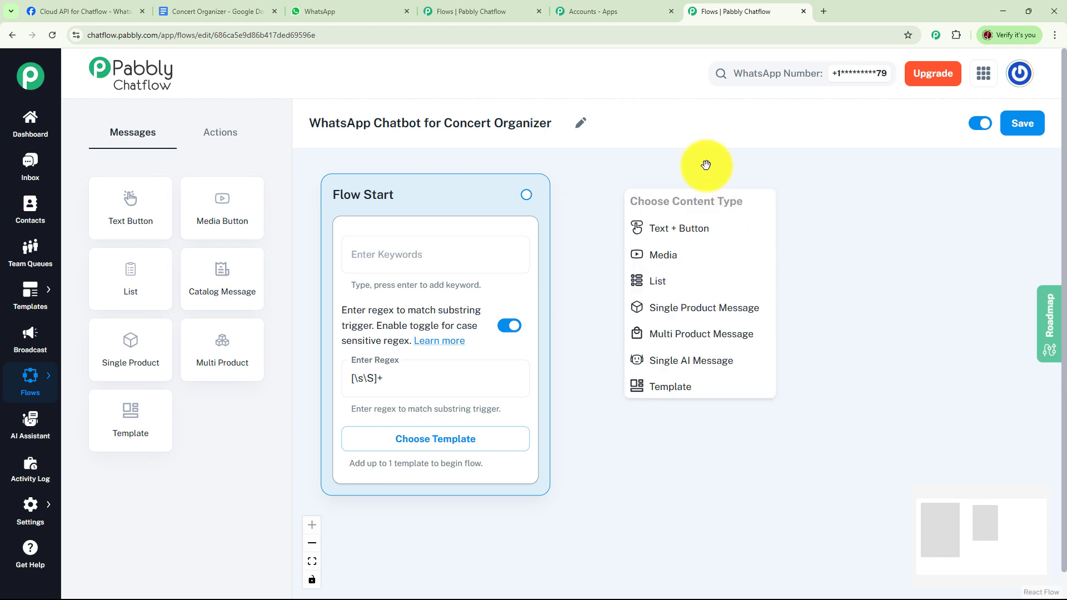
click(703, 229)
click(706, 267)
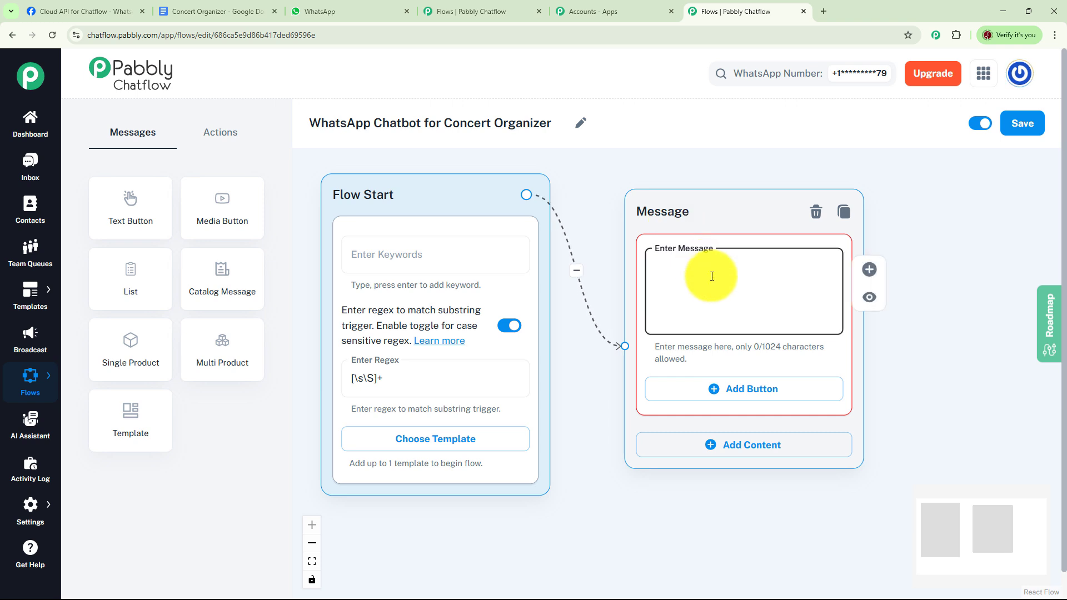
key(ctrl+v)
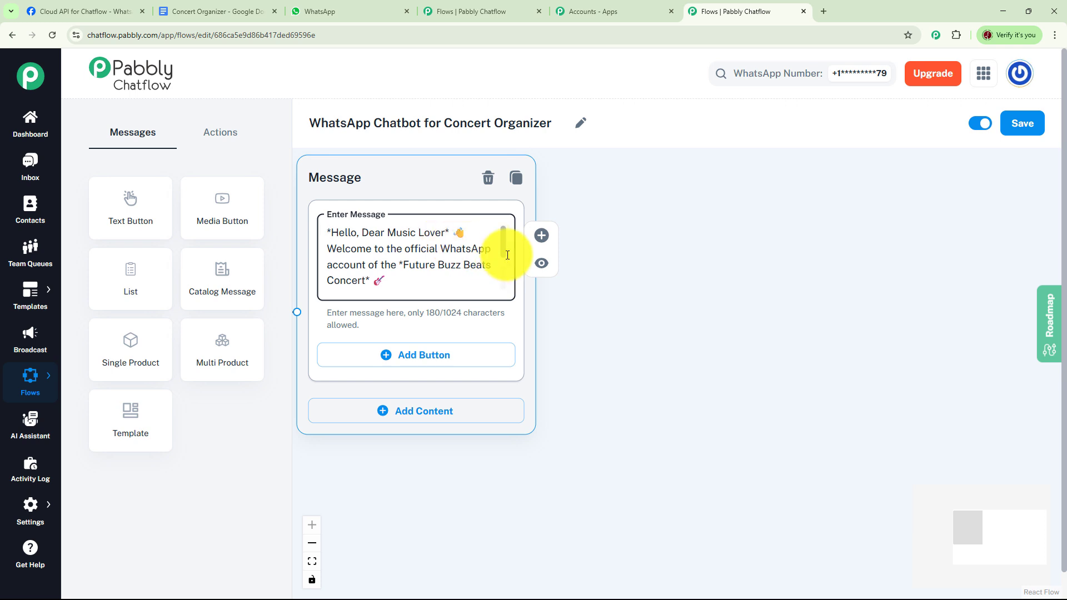
drag(502, 254, 506, 289)
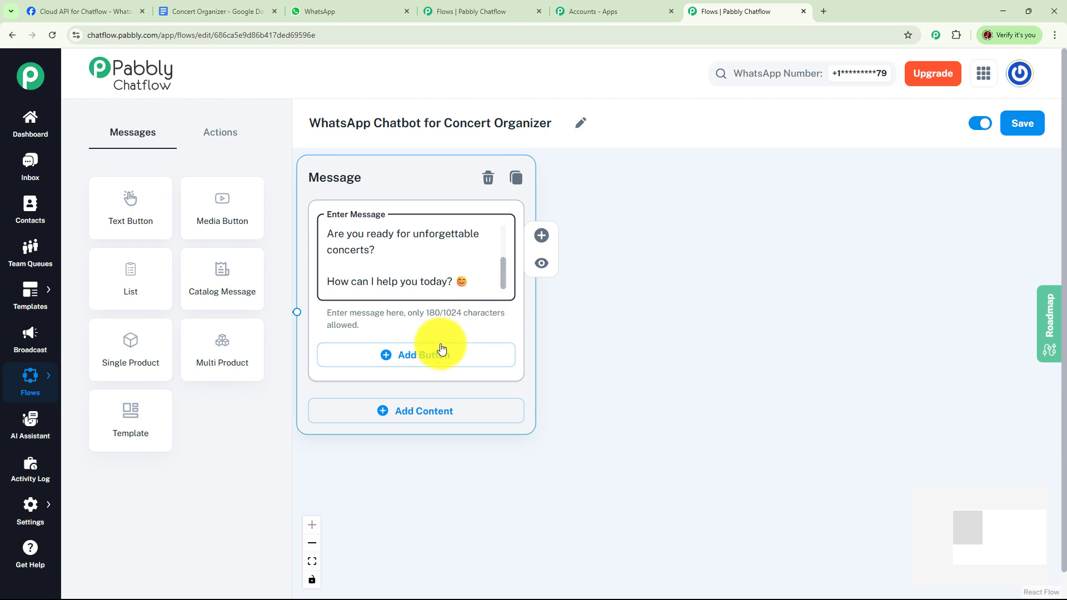
click(407, 362)
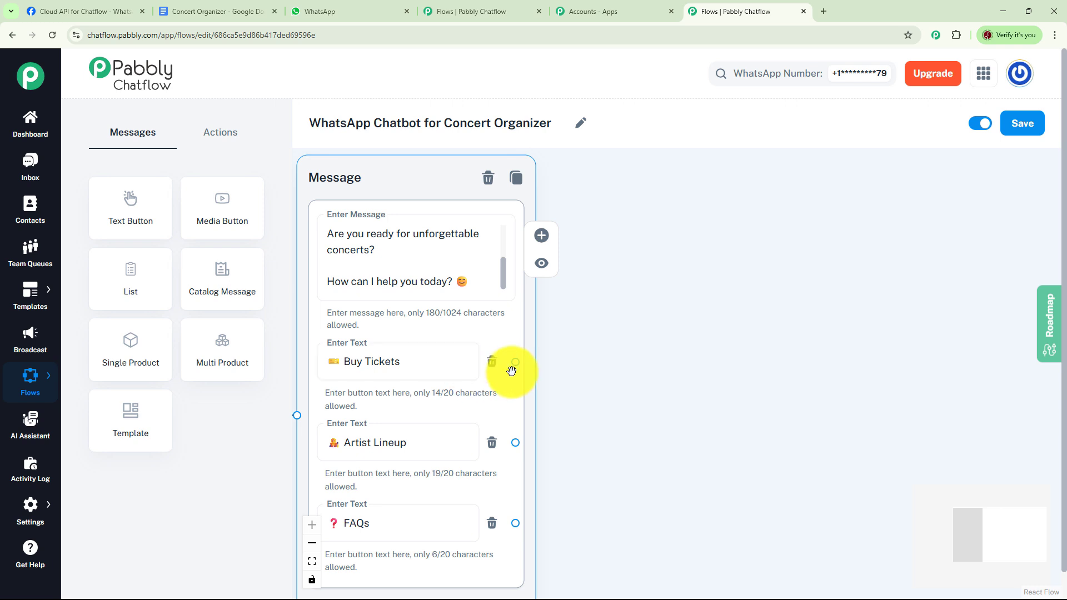
Step: Link Buy Tickets to a new Text + Button message with the "Awesome!" concert selection text and buttons Saturday Bash, Rock Reloaded and DJ Night Fever
drag(515, 362, 657, 200)
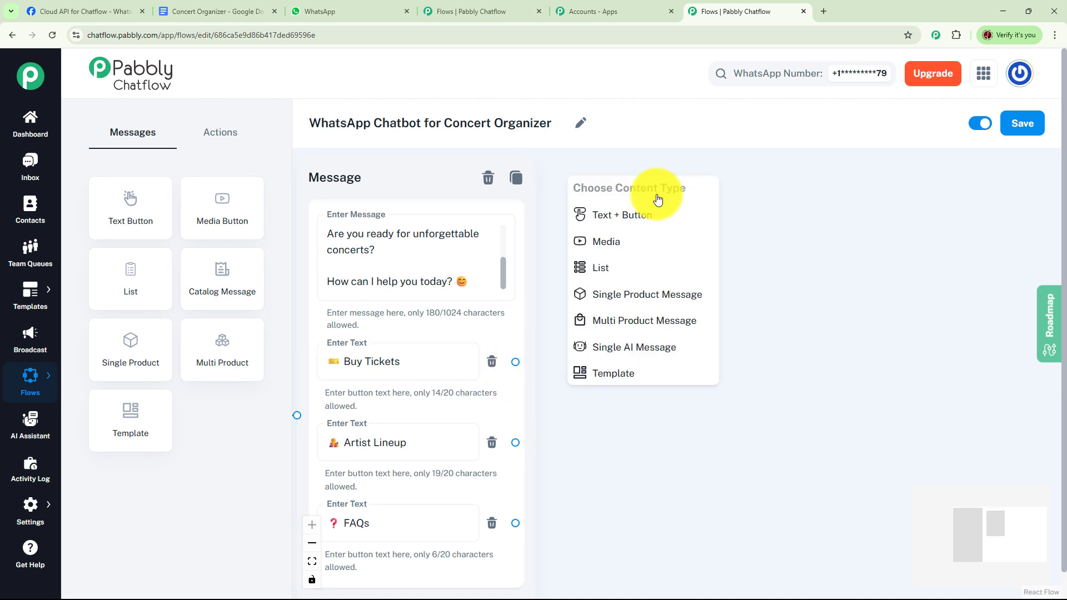
click(650, 215)
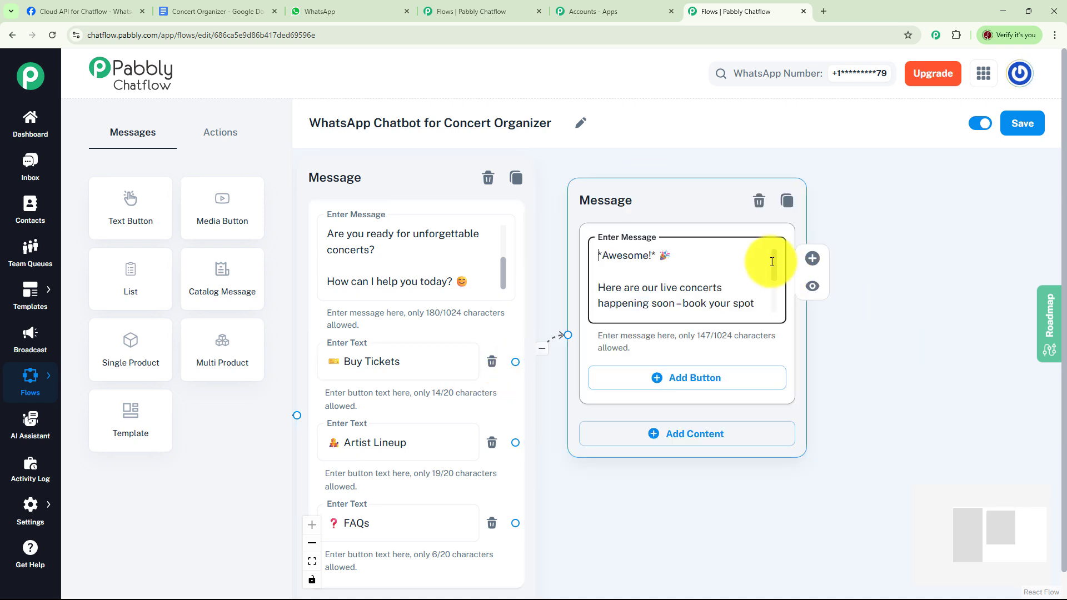
drag(773, 261, 784, 302)
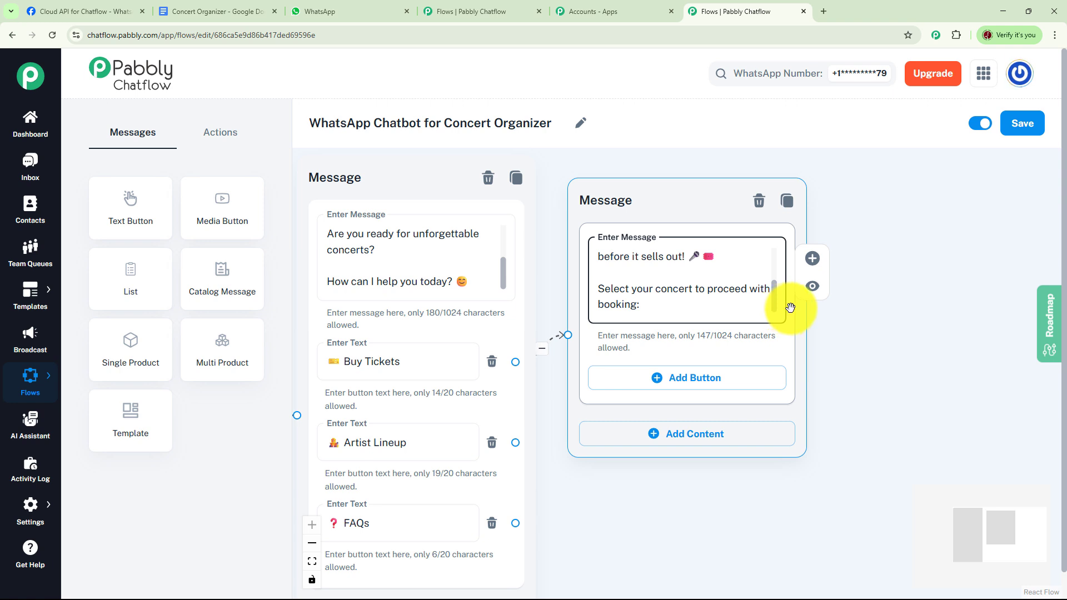
click(686, 388)
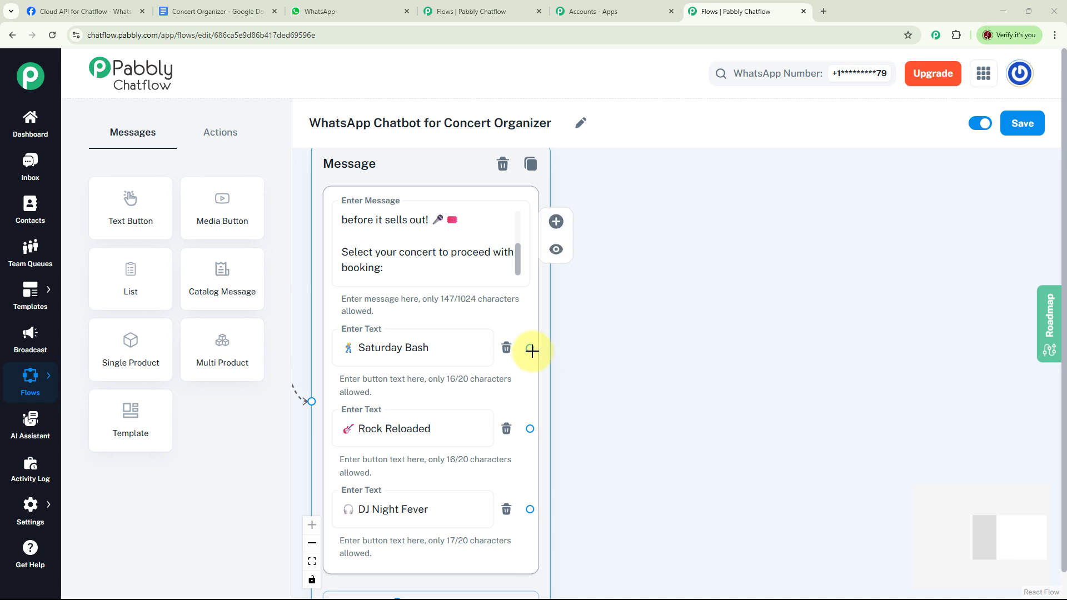
Step: Link Saturday Bash to a new text message containing the "You're all set for Saturday Bash!" booking confirmation and check its text
drag(531, 350, 713, 182)
click(726, 226)
click(825, 217)
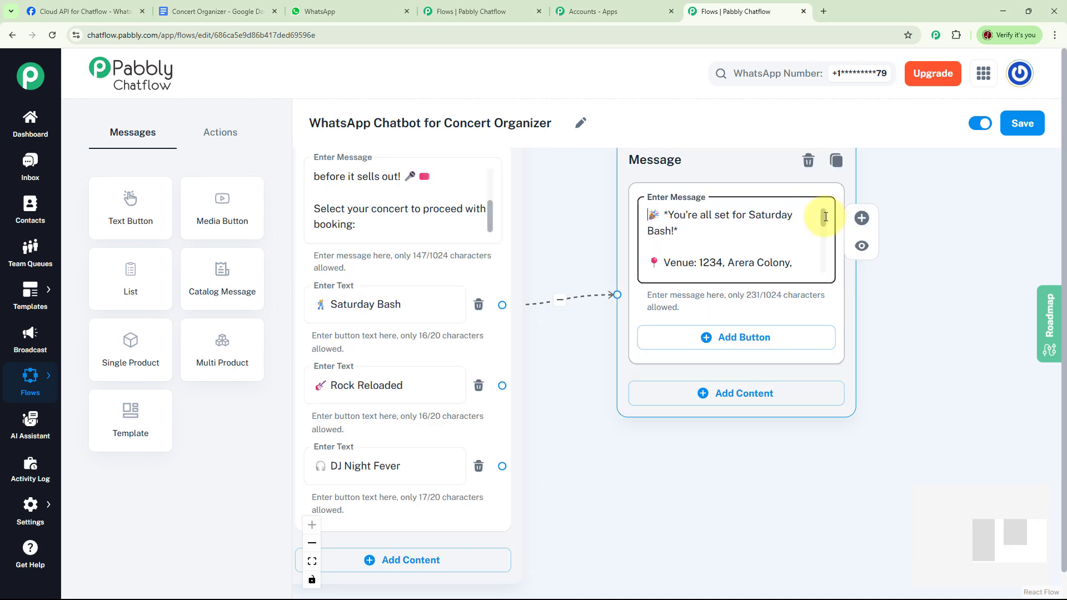
scroll(826, 216, down, 1)
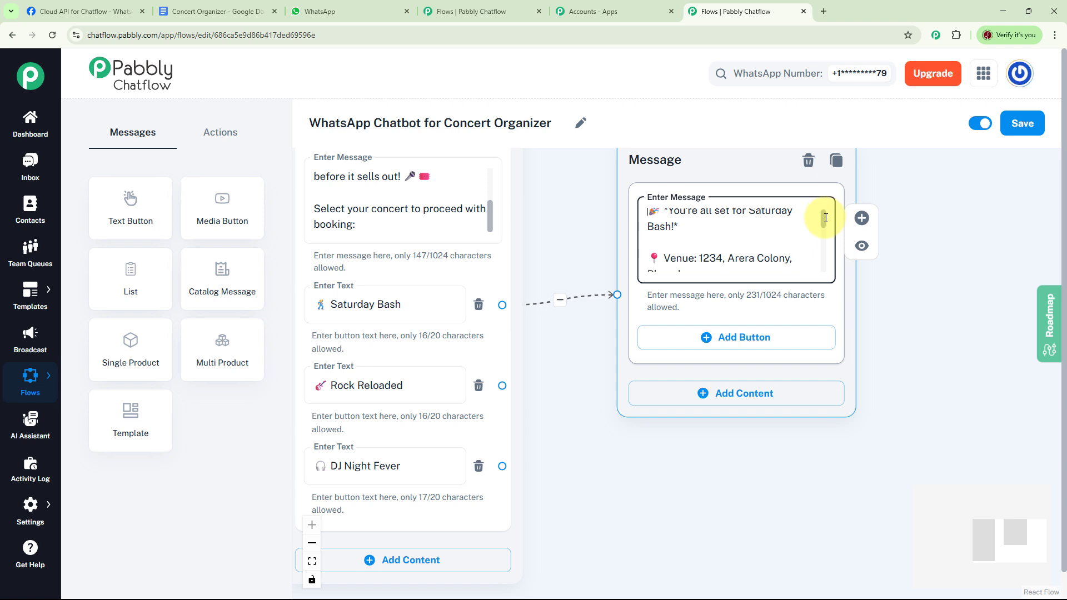
drag(825, 218, 826, 237)
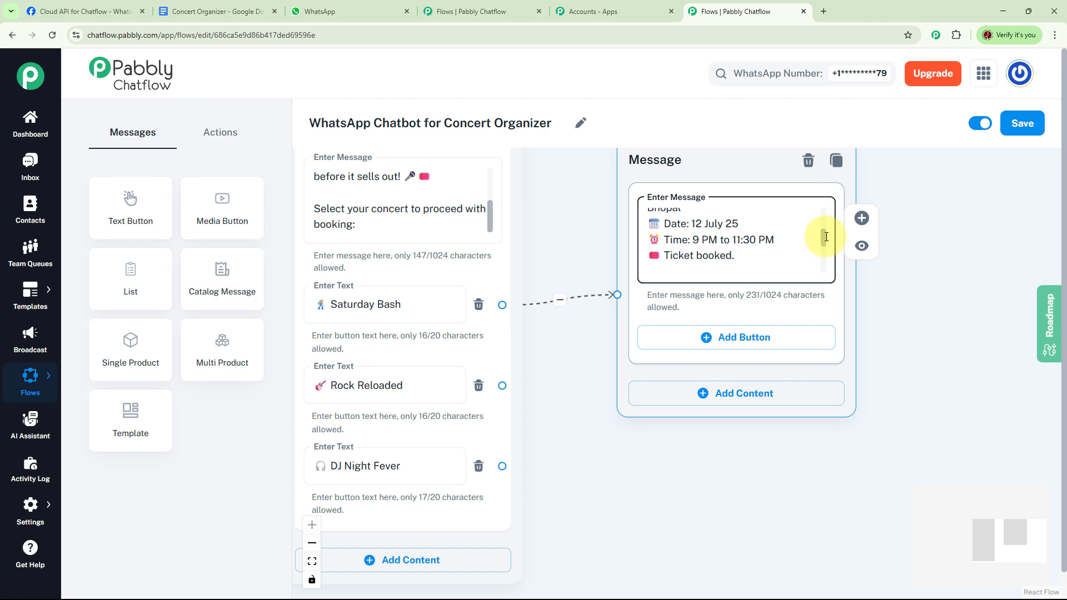
drag(826, 236, 830, 271)
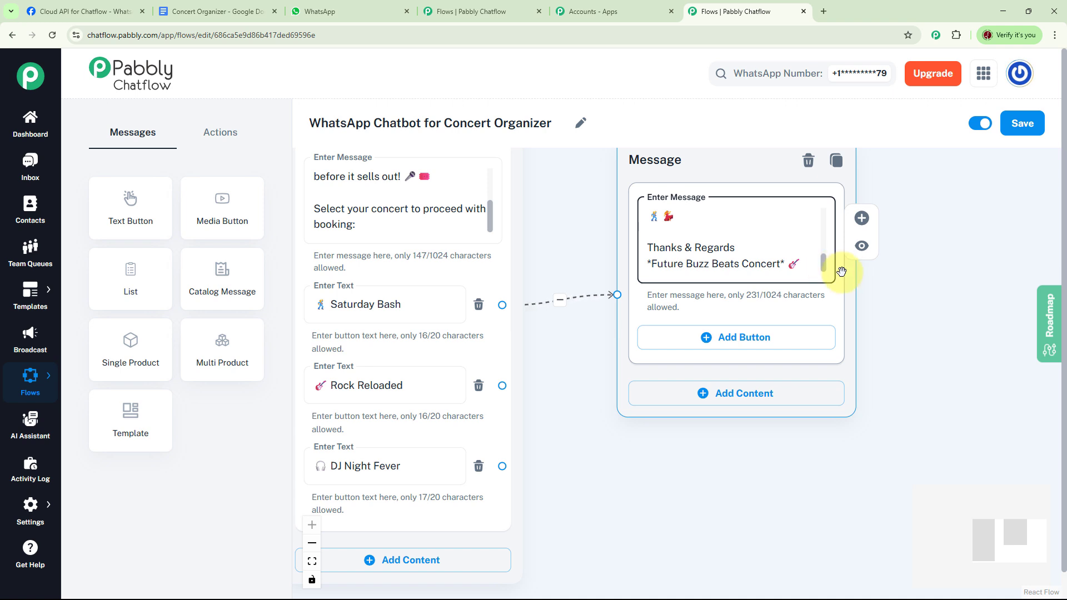
Step: Connect the Rock Reloaded and DJ Night Fever buttons to the same booking confirmation message
click(608, 389)
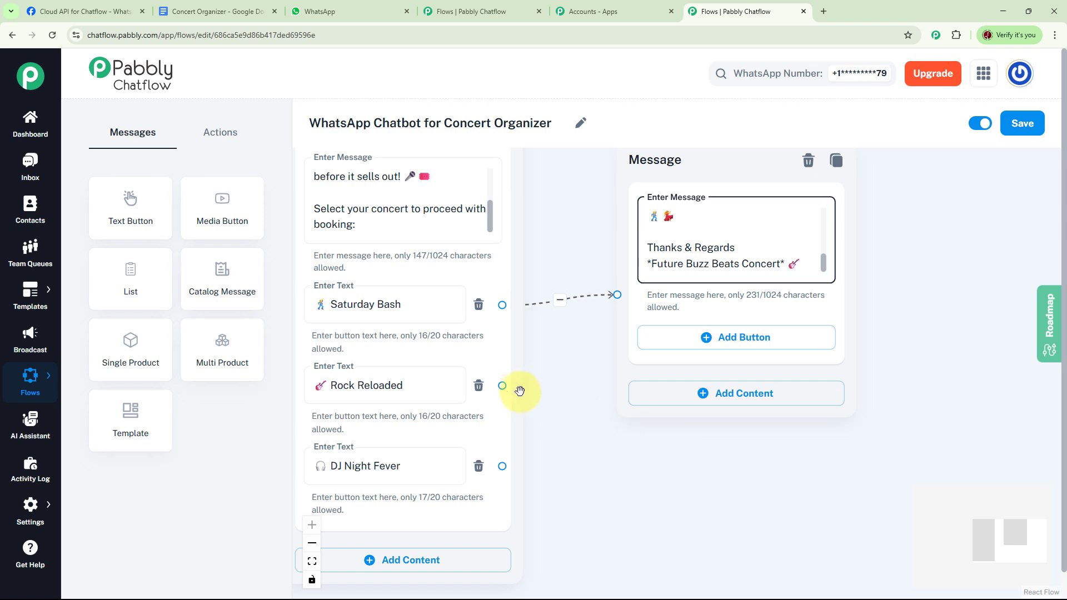
drag(502, 386, 616, 294)
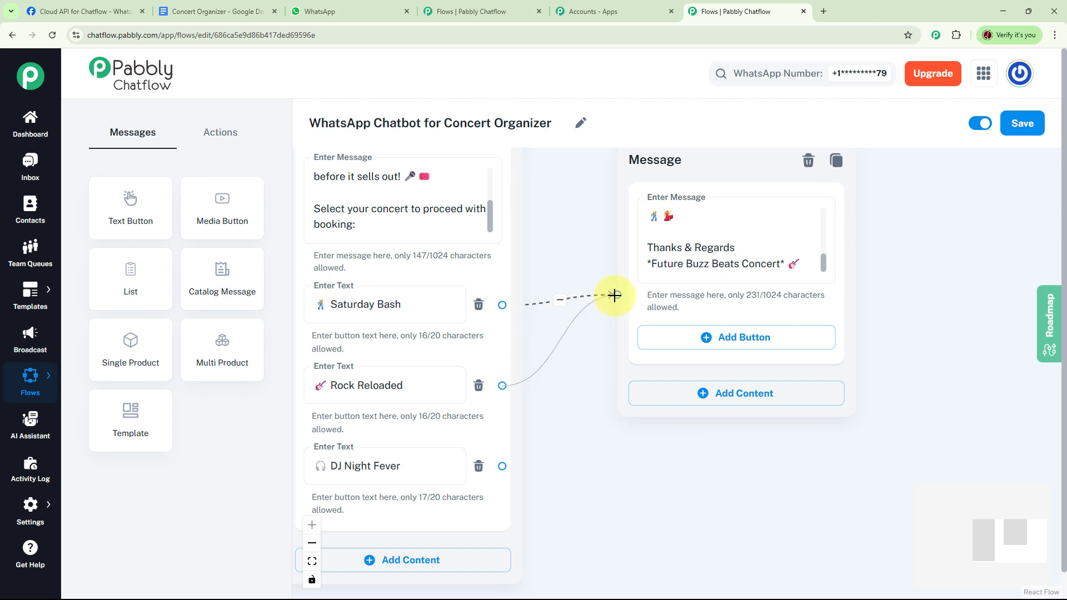
drag(502, 465, 614, 295)
Step: Link Artist Lineup to a new Text + Button message with the "Check out who's performing!" text and buttons This Weekend and July Events
drag(596, 443, 807, 389)
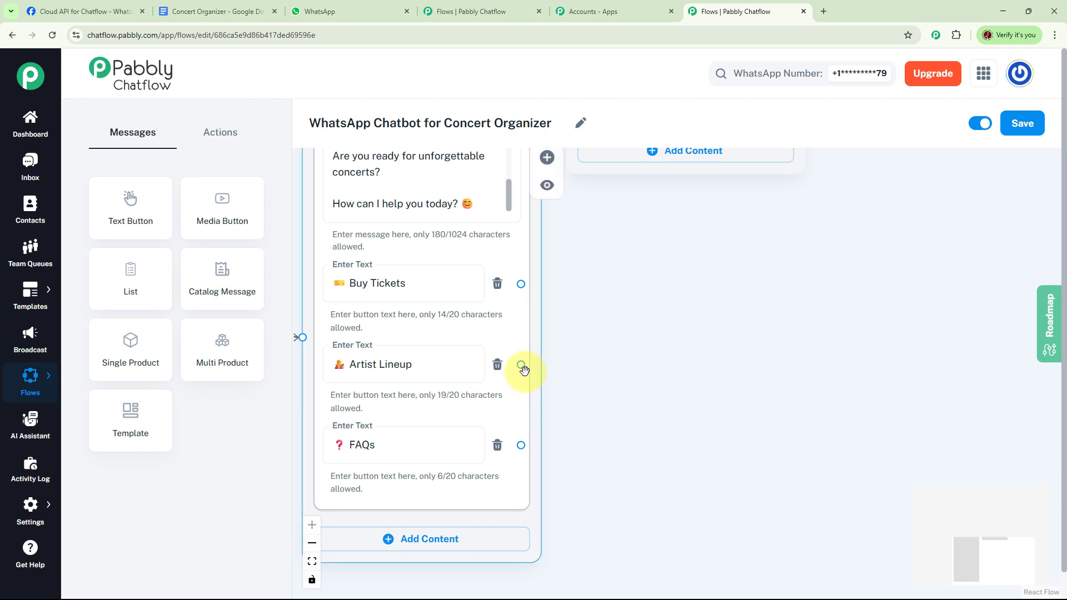
drag(523, 365, 694, 276)
click(698, 310)
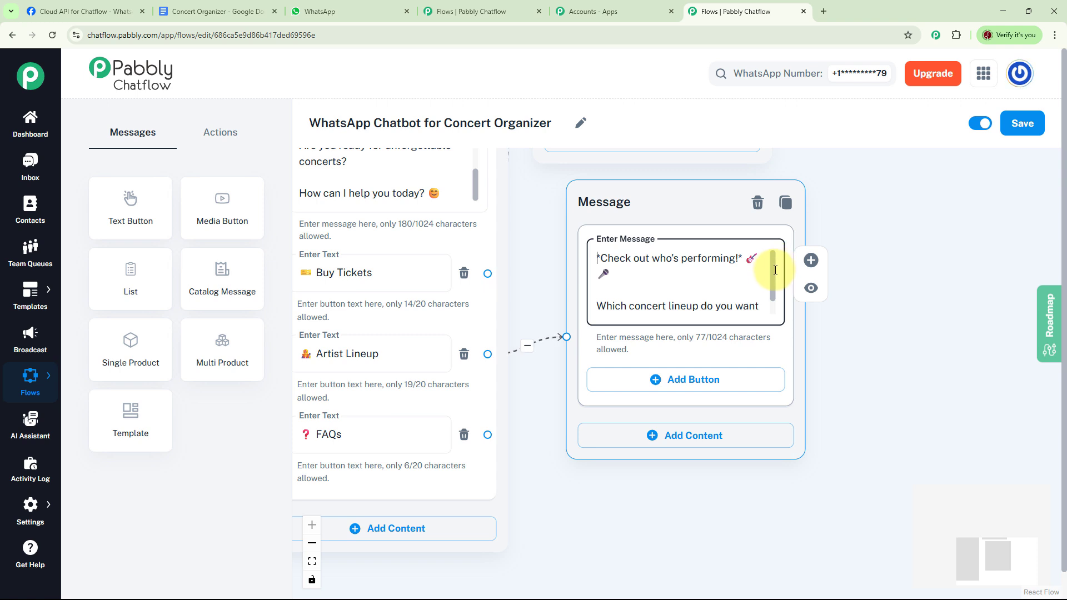
scroll(777, 289, down, 1)
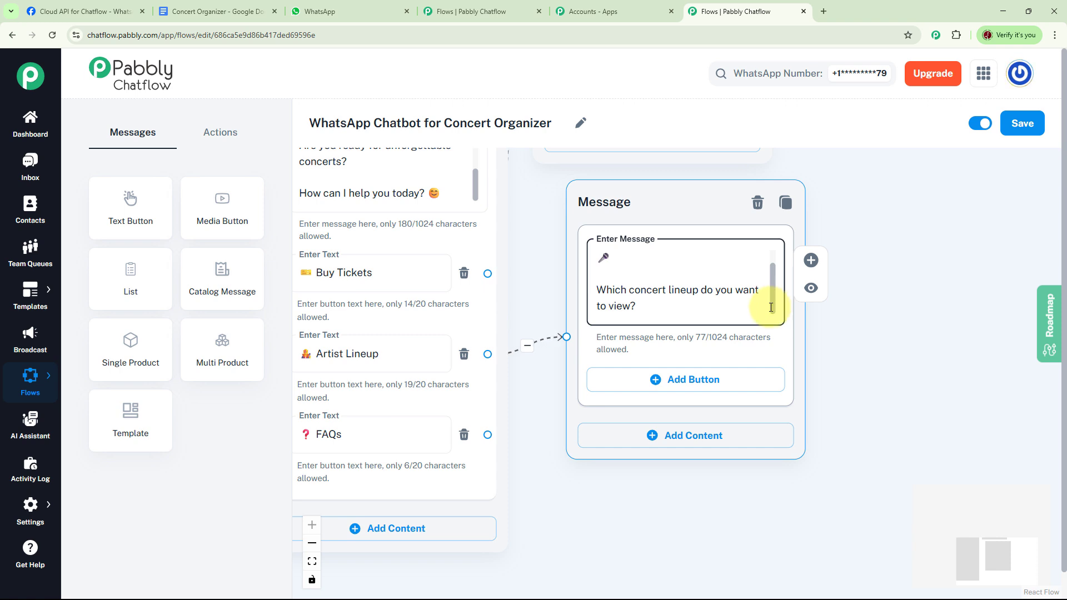
click(666, 380)
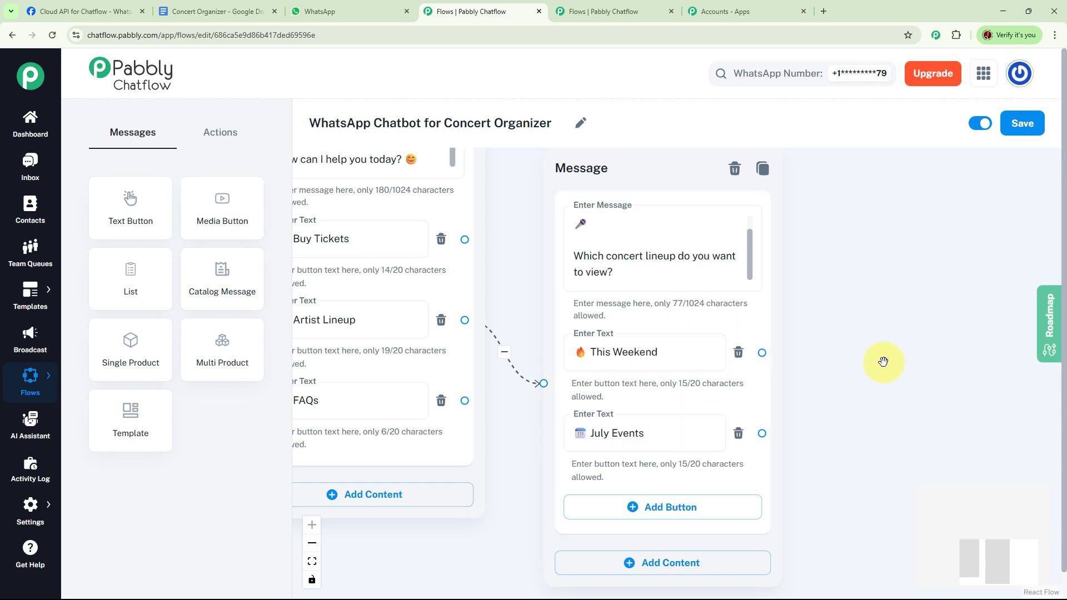
Step: Link This Weekend to a new message with the "Here's your exclusive look at this weekend's live lineup" text and check its content
drag(884, 362, 834, 372)
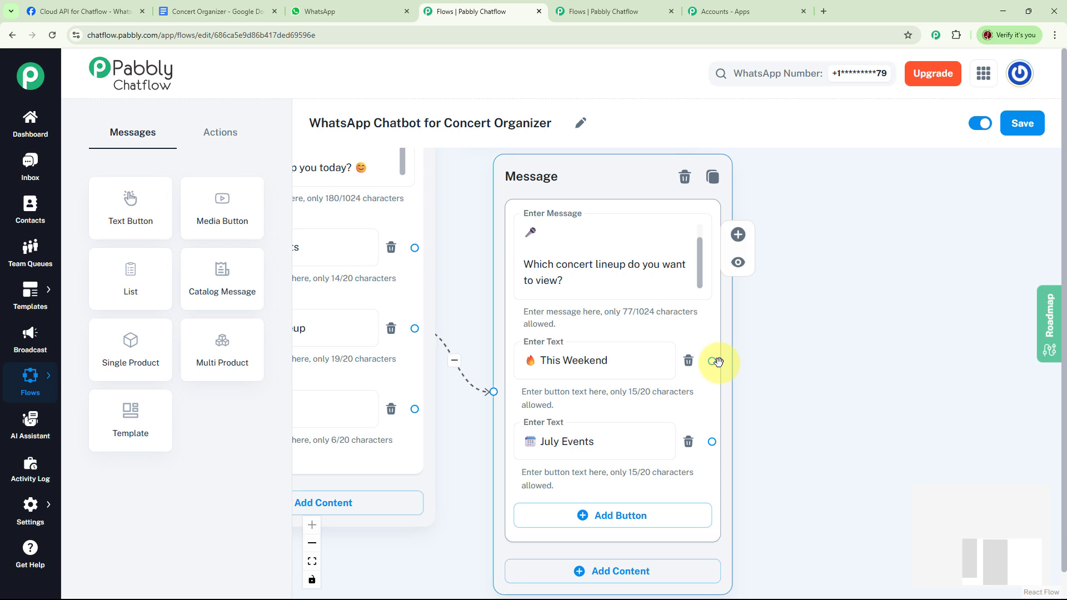
drag(711, 361, 936, 169)
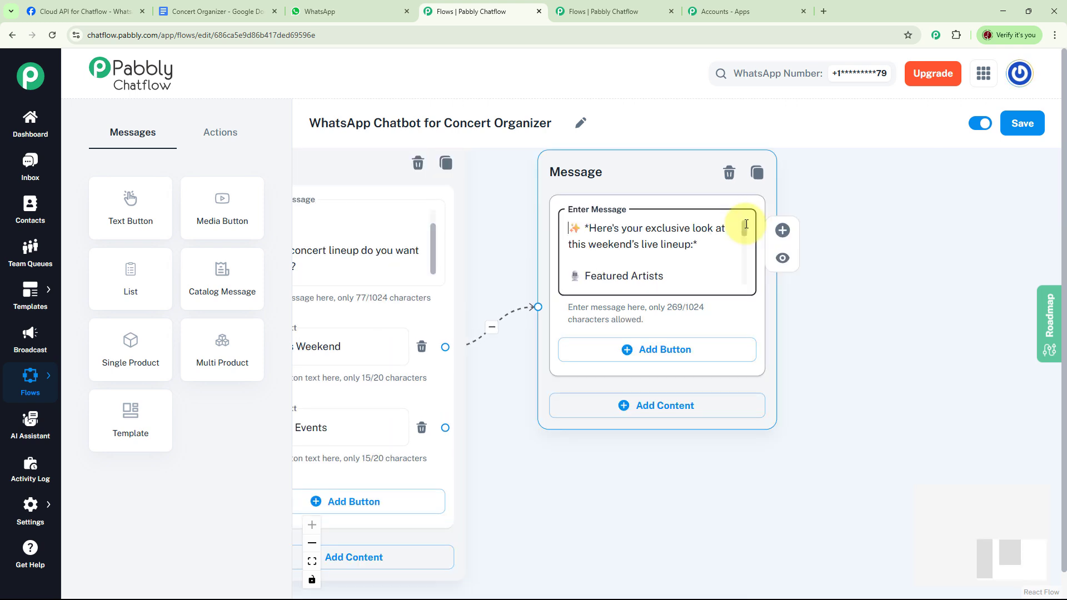
drag(746, 224, 749, 277)
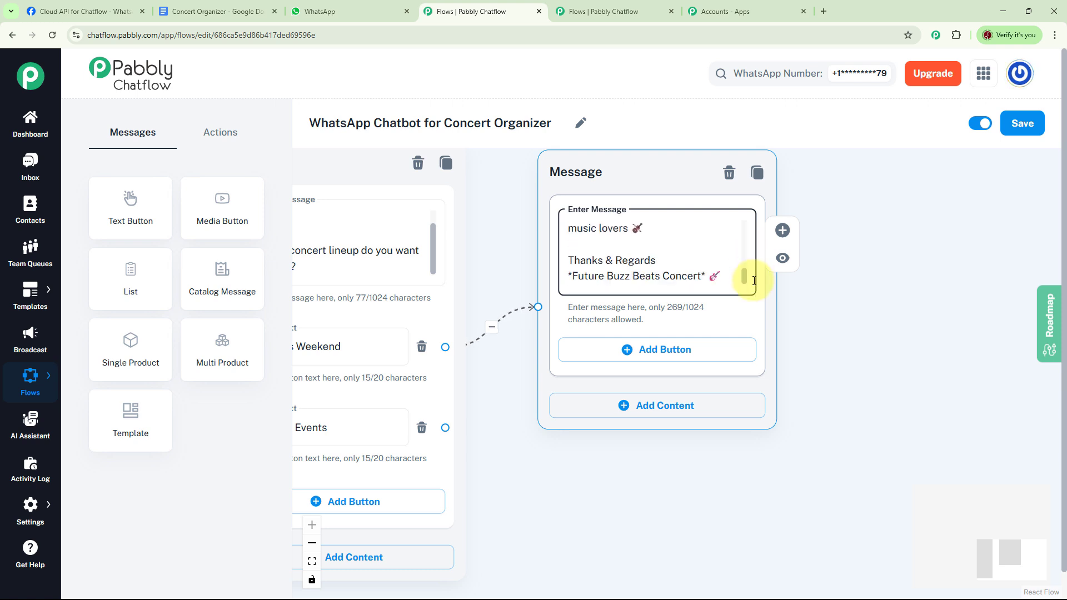
Step: Connect the July Events button to the same live lineup message
drag(609, 448, 690, 409)
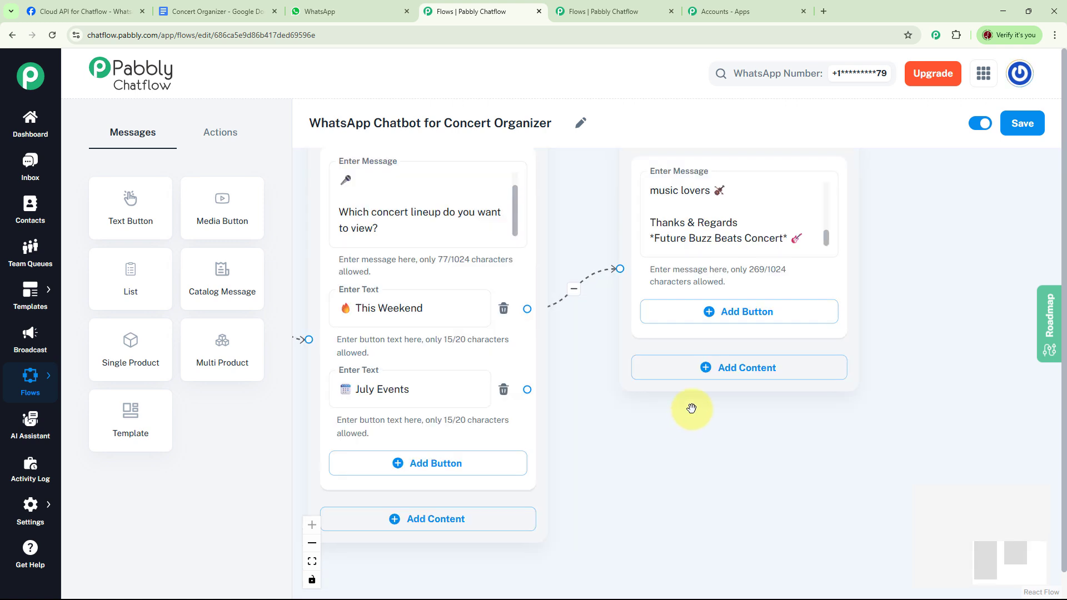
click(459, 397)
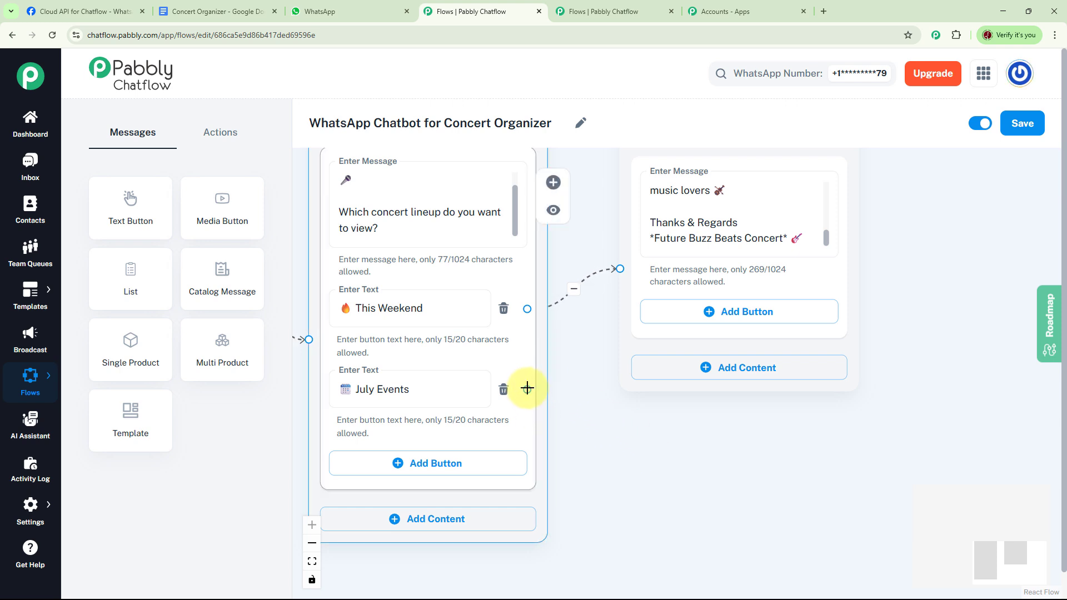
drag(528, 392, 611, 273)
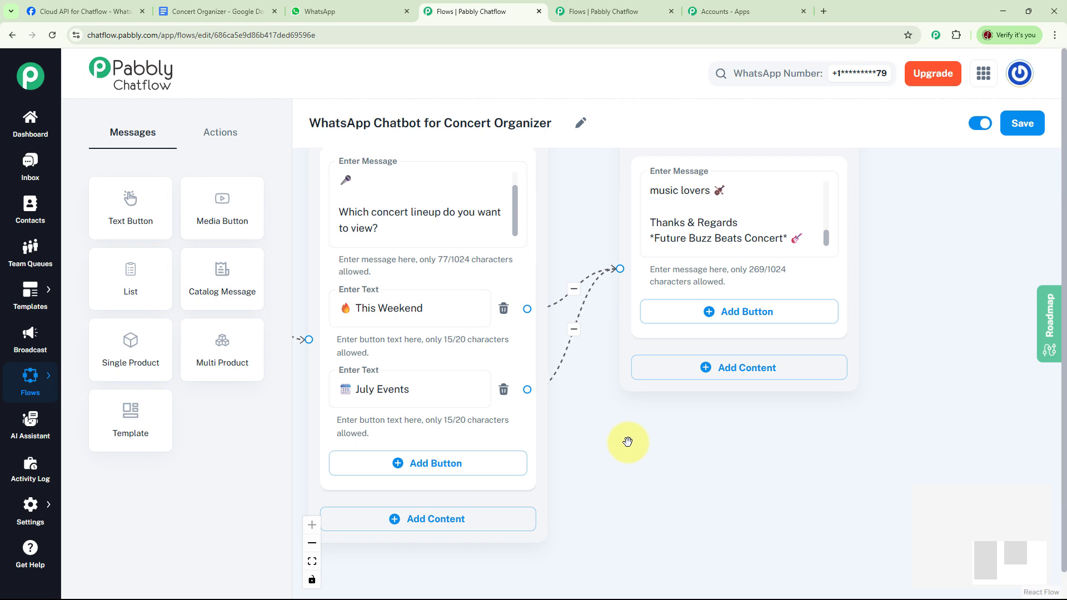
Step: Link the FAQs button of the welcome message to a new message with the "Here are some FAQs with answers" text
drag(627, 441, 828, 388)
drag(508, 474, 671, 426)
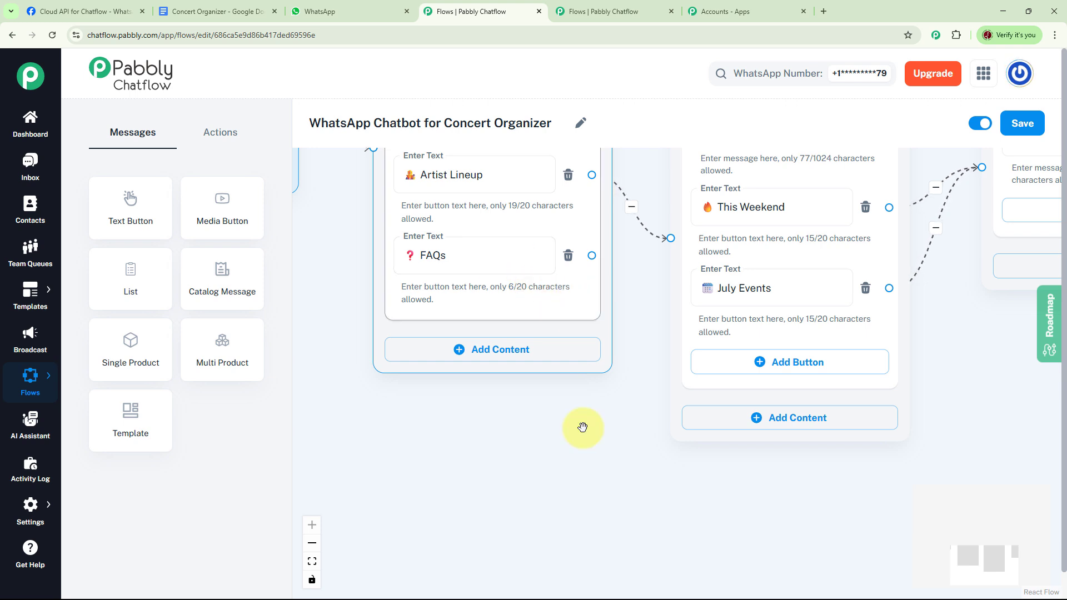
scroll(579, 421, down, 2)
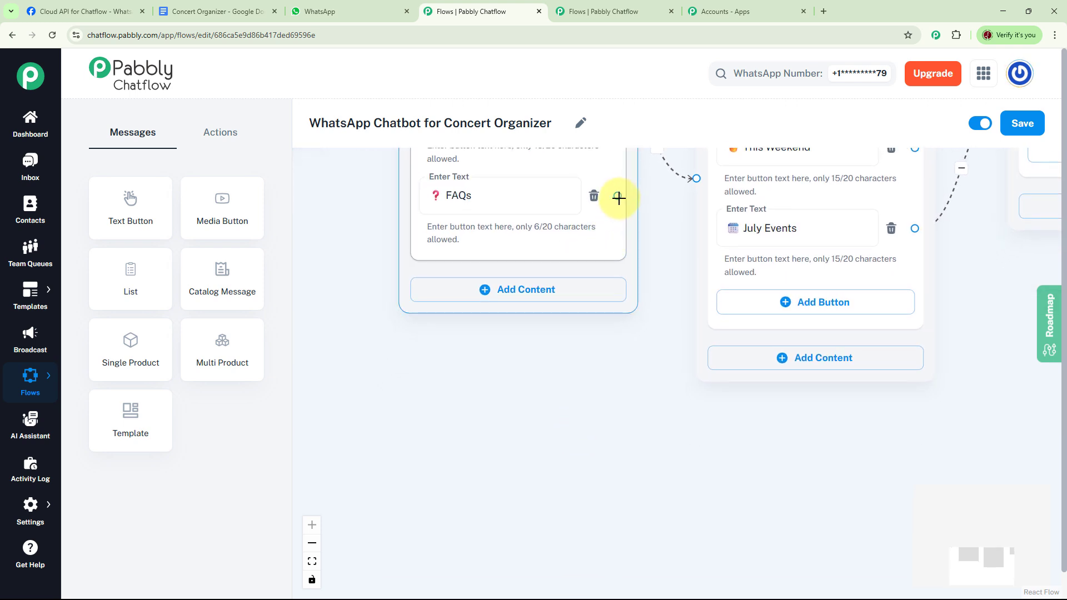
scroll(626, 291, down, 5)
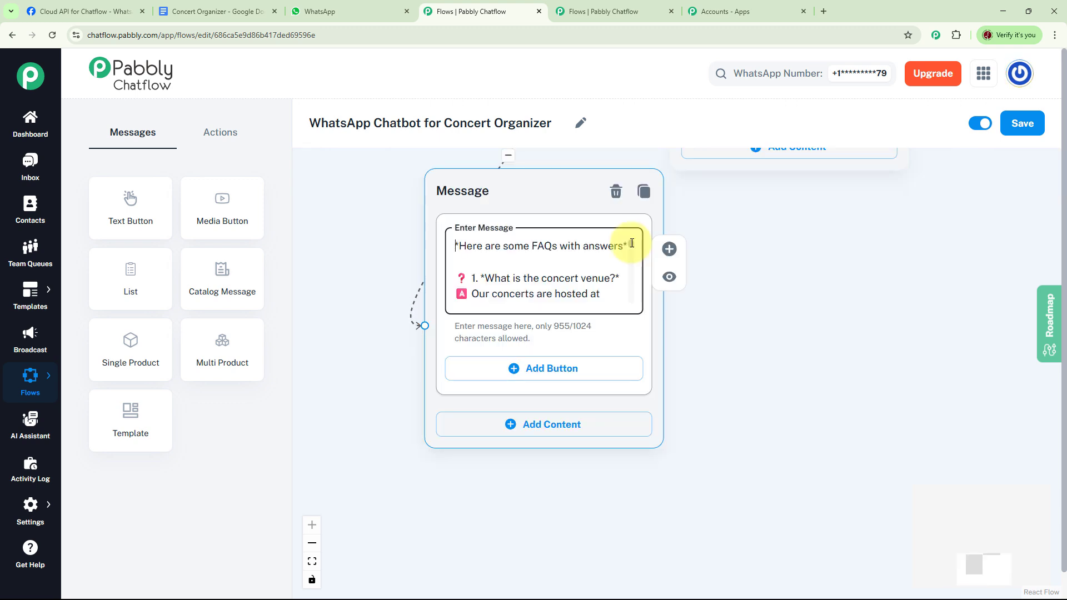
Step: Check the FAQ message text through to its closing lines, then save the WhatsApp Chatbot for Concert Organizer flow
drag(631, 243, 639, 288)
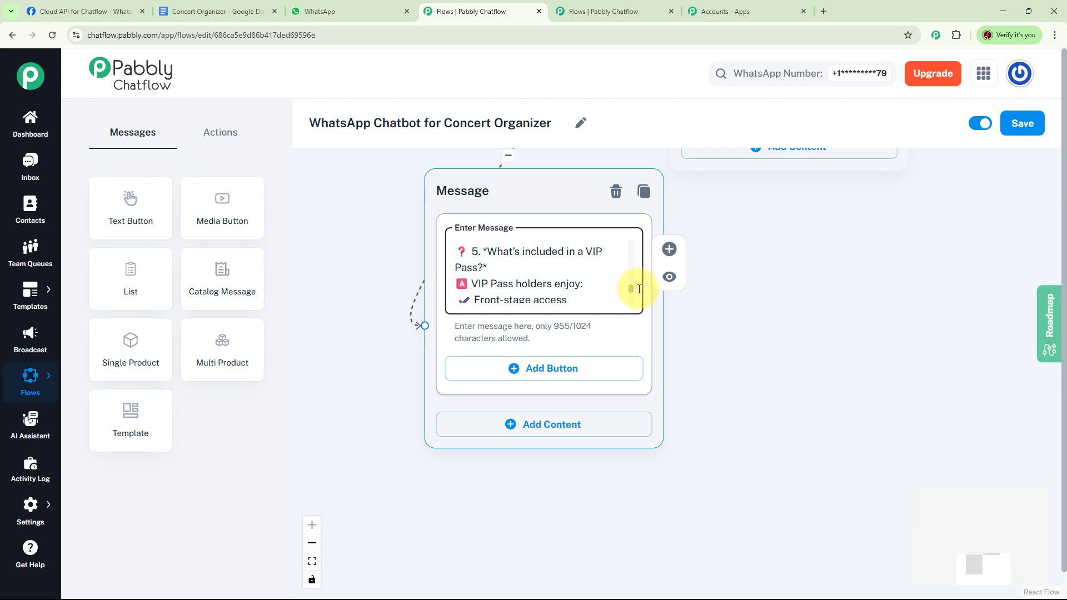
drag(638, 288, 640, 302)
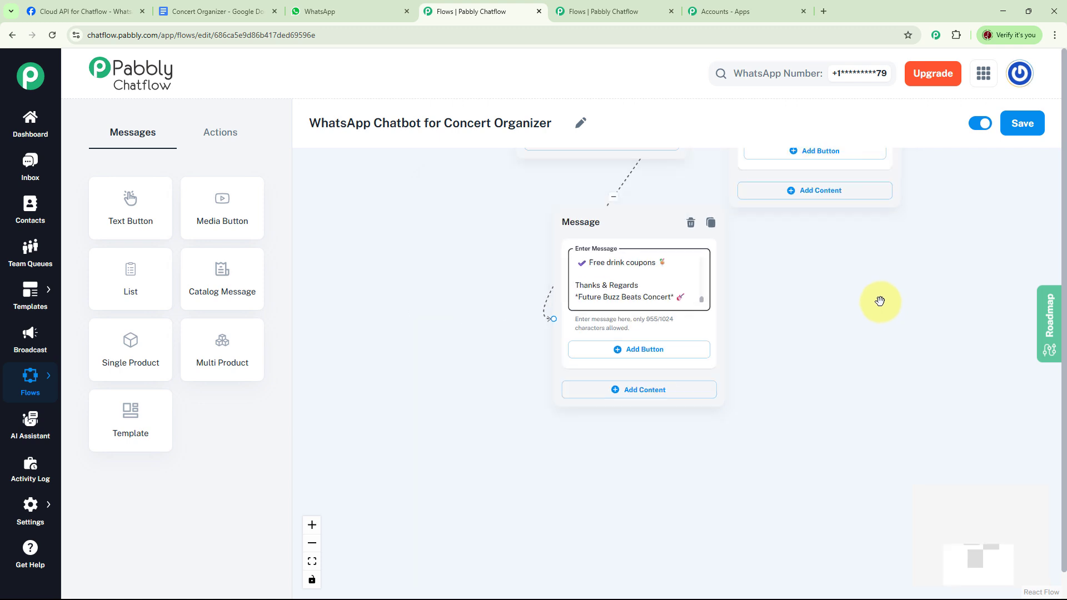
scroll(881, 303, down, 4)
drag(1002, 282, 731, 384)
scroll(742, 383, down, 3)
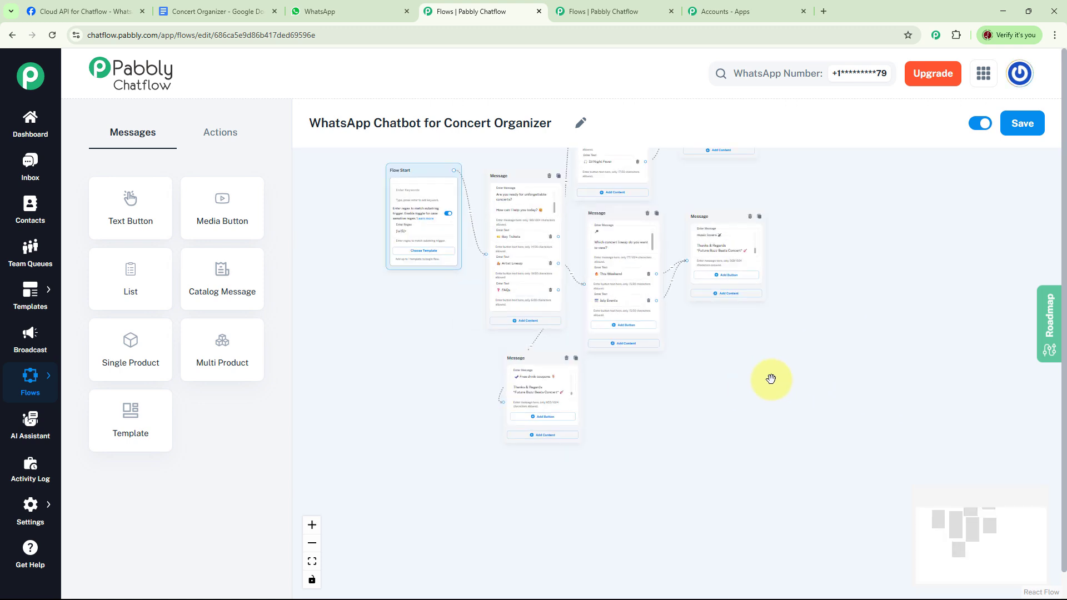
drag(796, 235, 770, 378)
click(1030, 131)
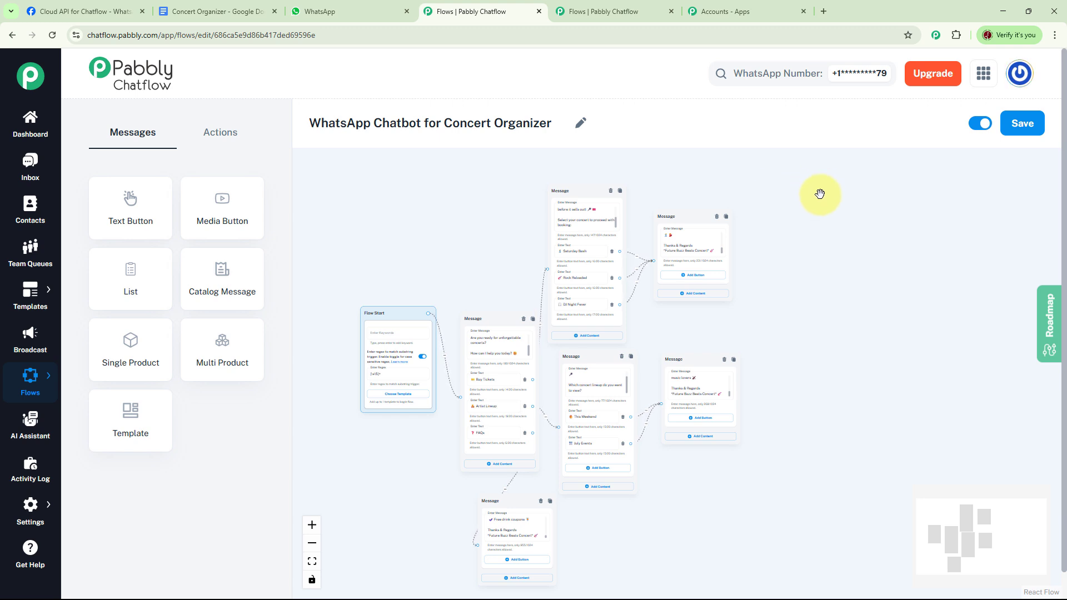
Step: Switch to WhatsApp Web and clear the Future Buzz Beats Concert chat
click(359, 12)
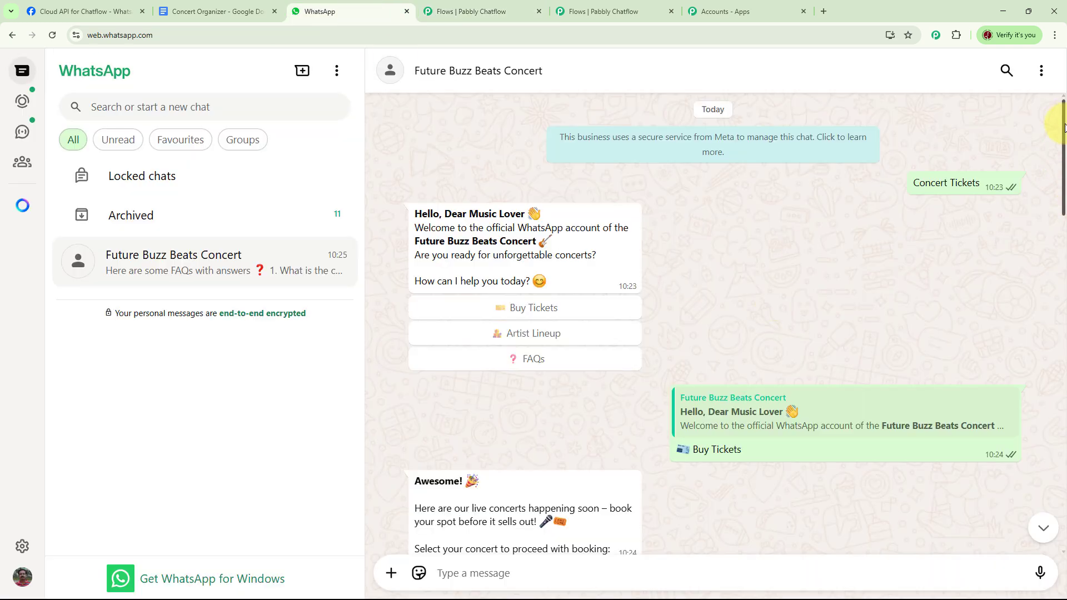
click(1042, 71)
click(964, 308)
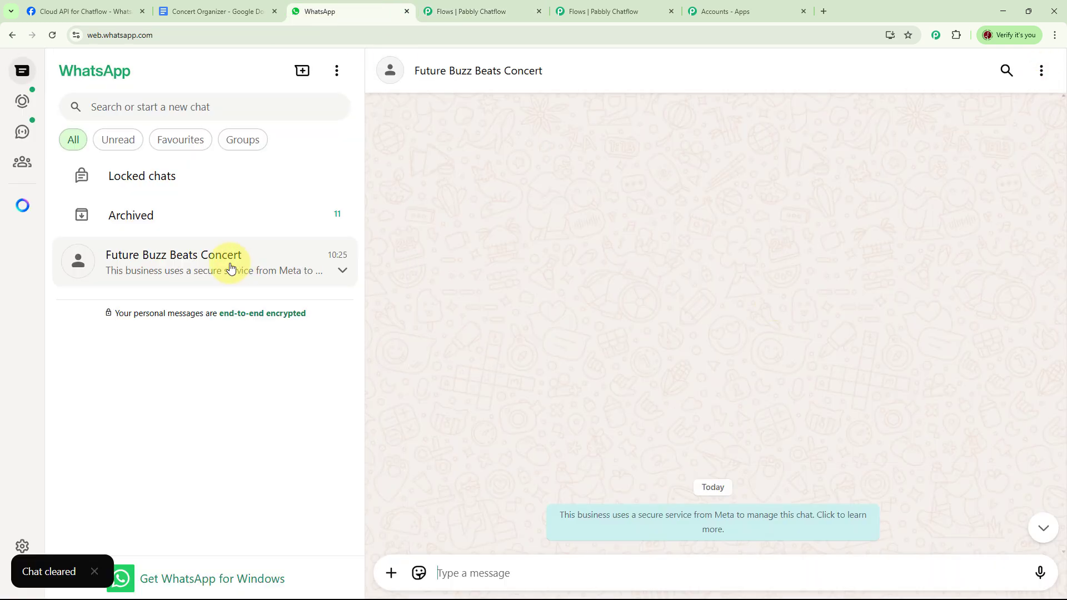
Step: Test the lineup branch by sending "Artist Lineup" to the chatbot and choosing the Artist Lineup and This Weekend replies
click(470, 573)
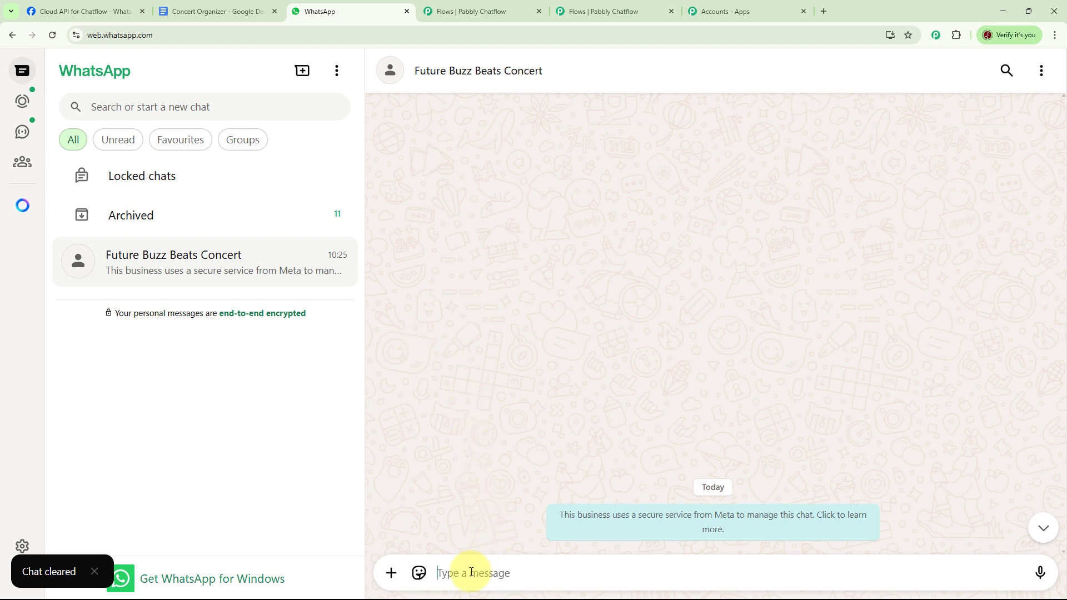
text(Artist Lineup)
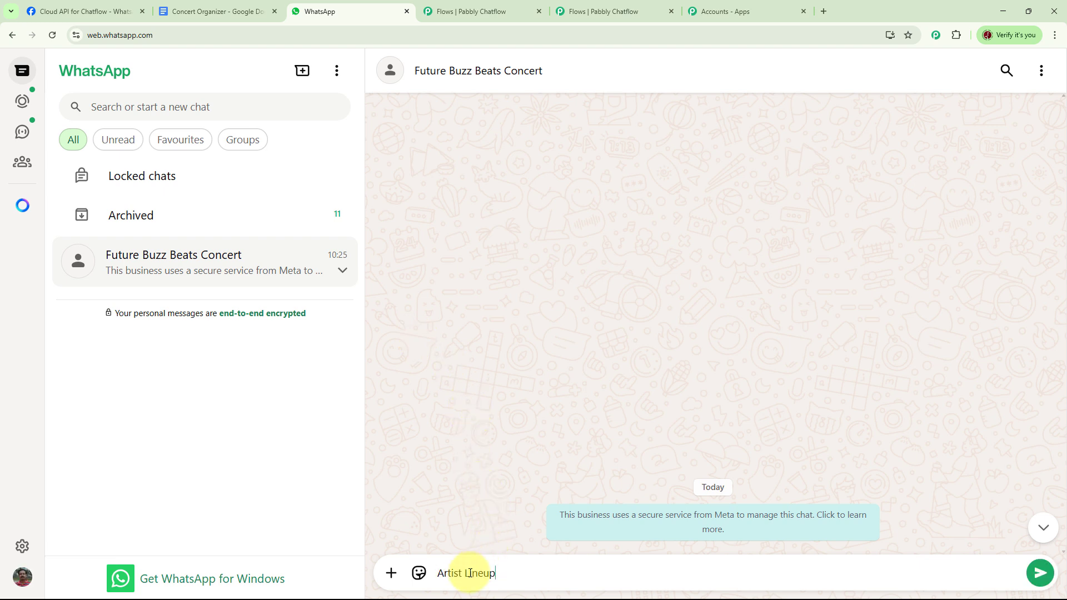
key(Return)
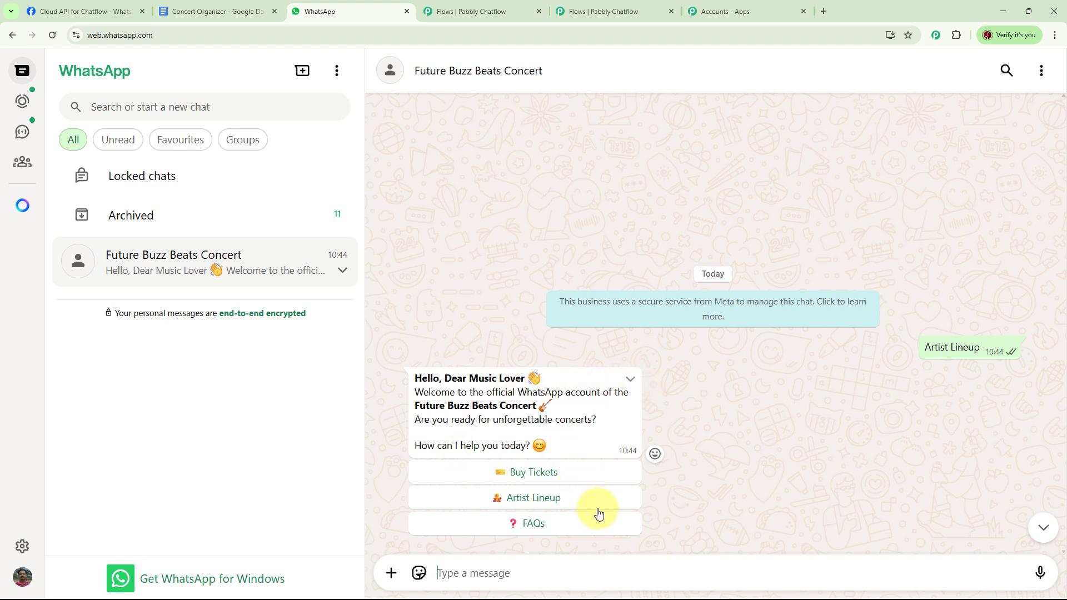
click(551, 500)
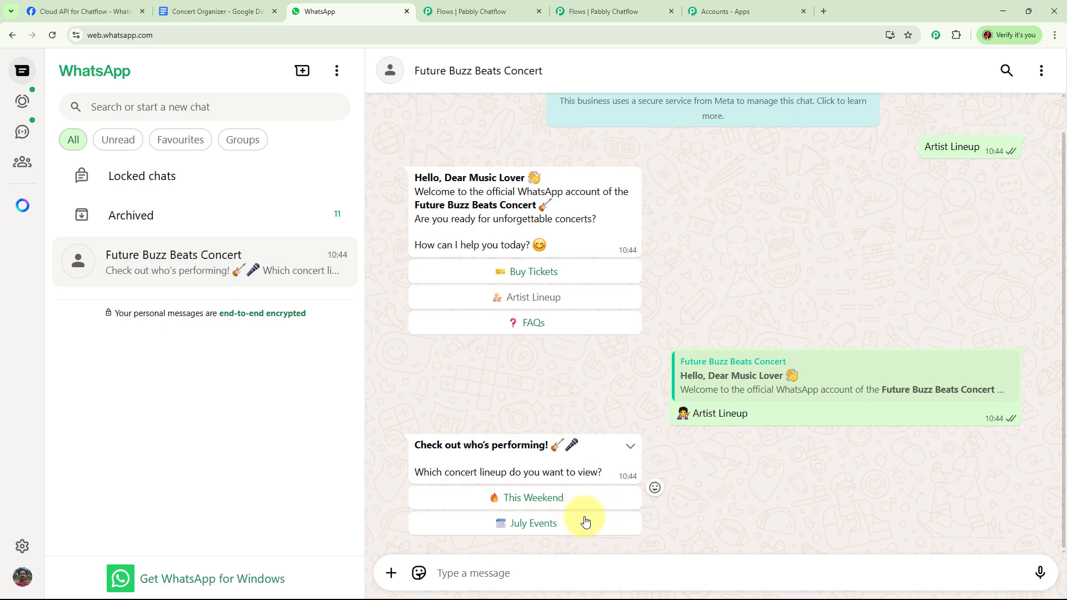
click(531, 505)
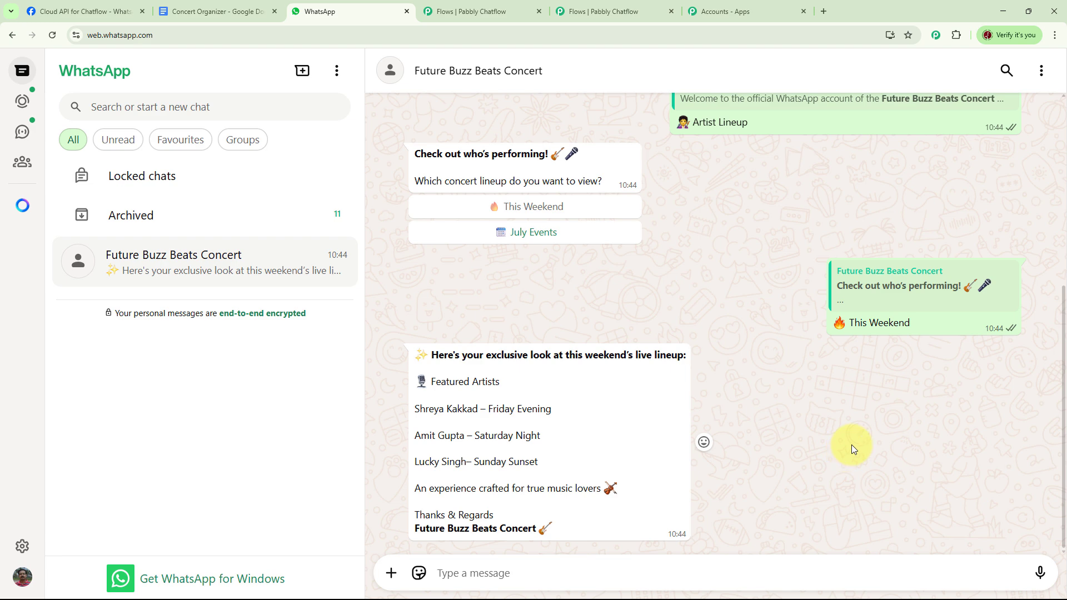
Step: Test the FAQs and Buy Tickets replies of the chatbot's welcome message
scroll(851, 444, up, 5)
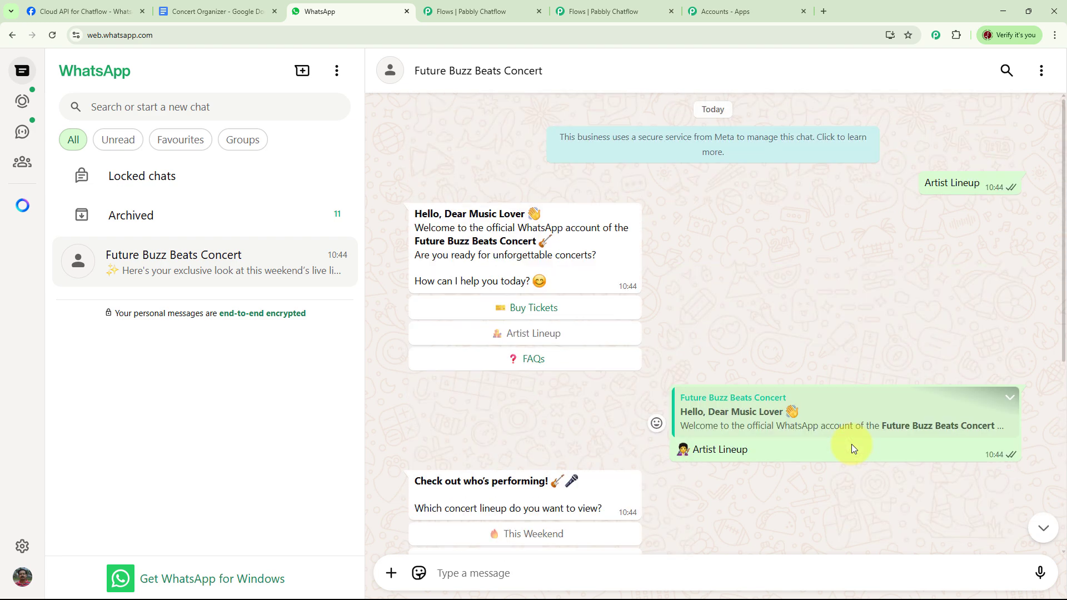
click(544, 358)
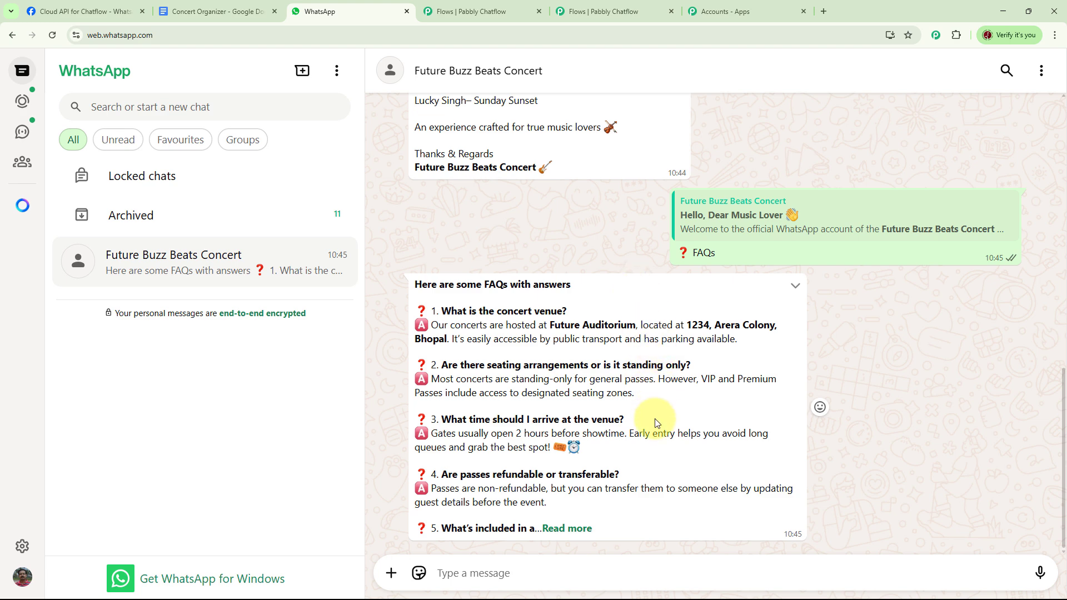
scroll(608, 342, up, 10)
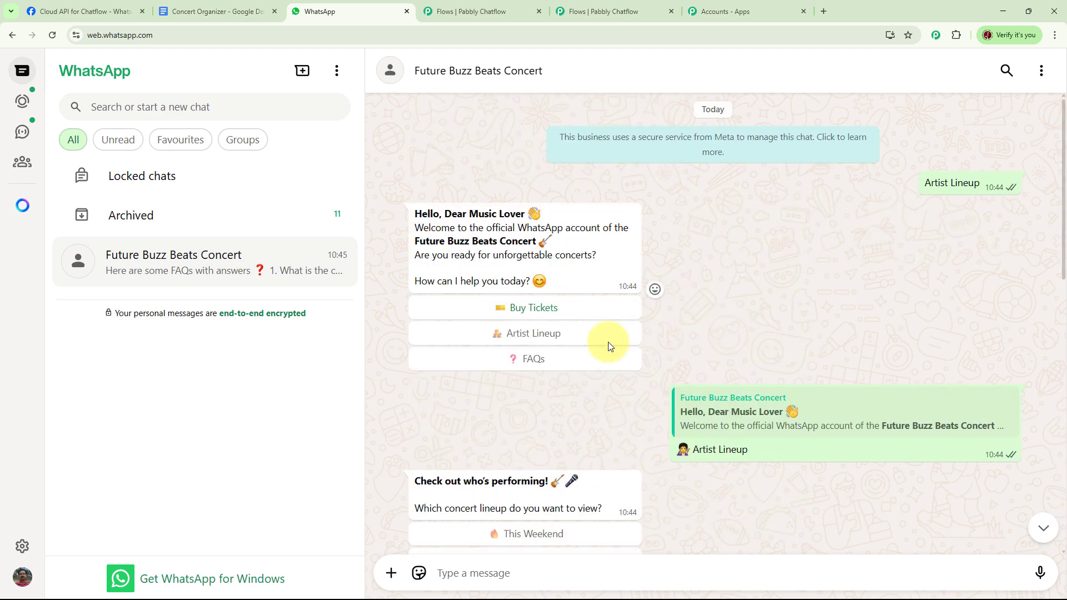
click(533, 307)
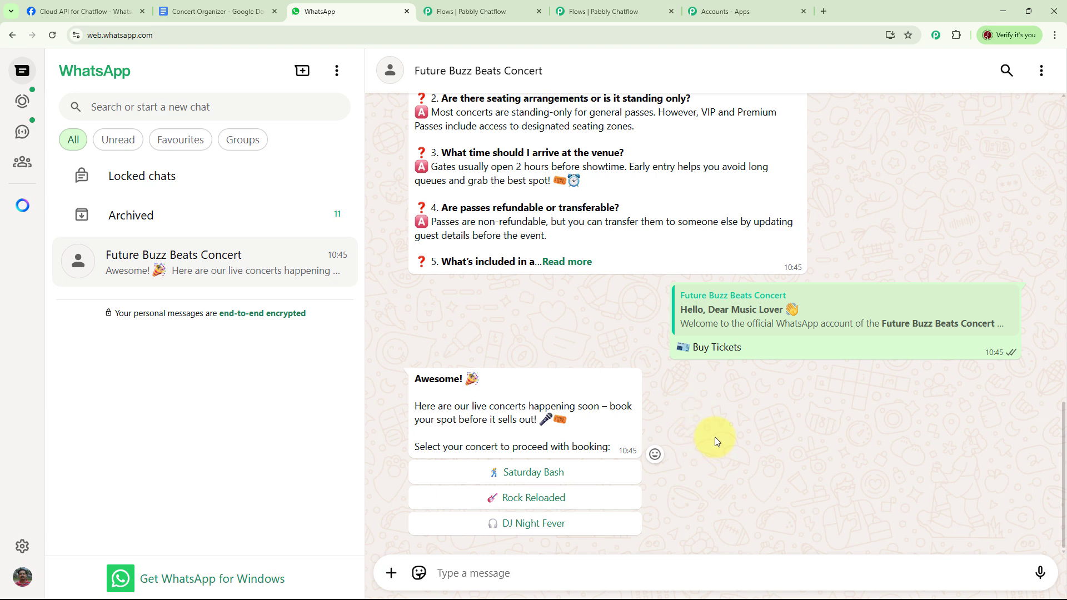
scroll(730, 438, up, 15)
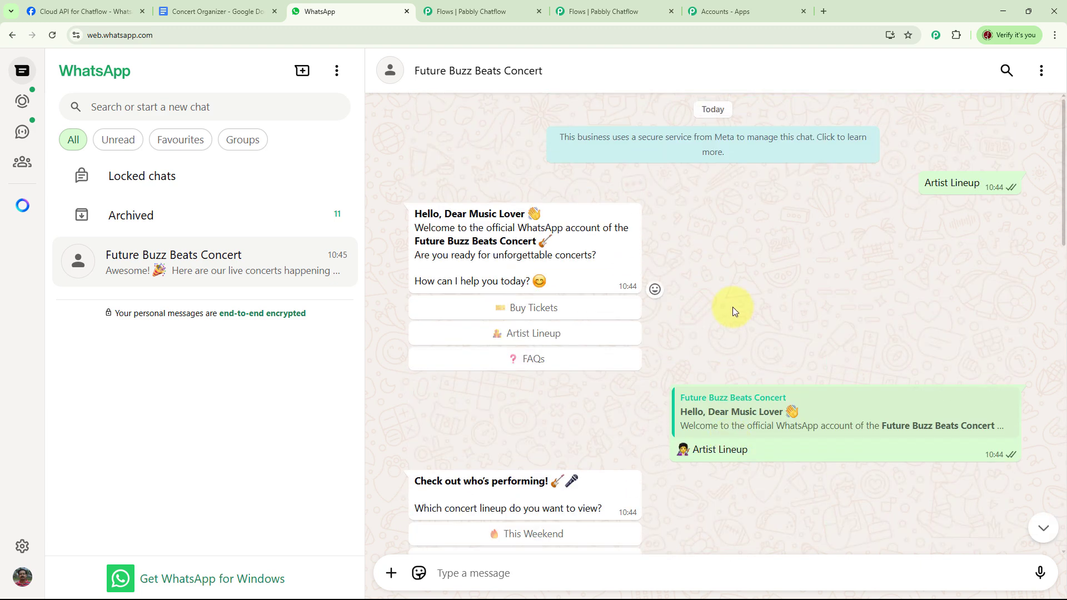
Step: Switch back to Pabbly Chatflow and open its dashboard
click(740, 12)
click(619, 11)
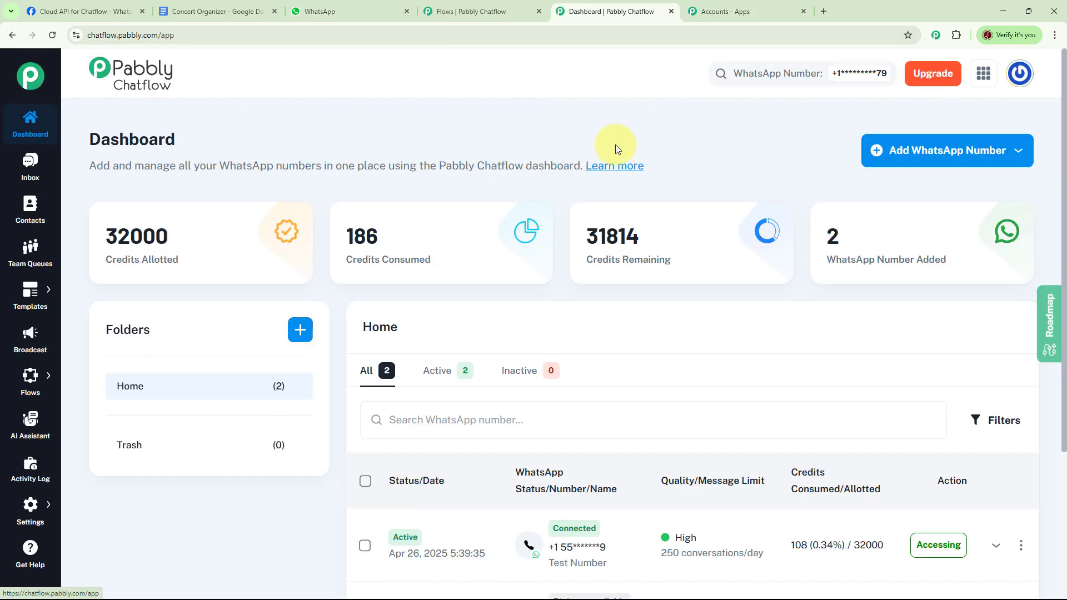